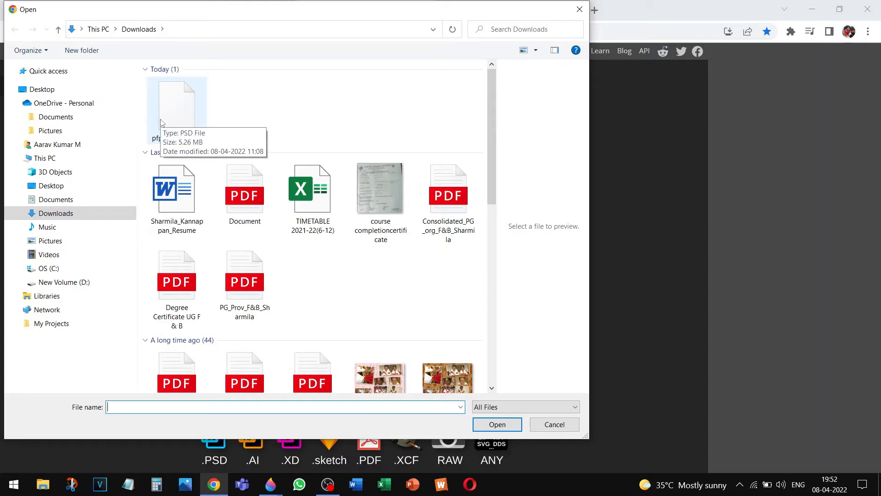
Select pfptemplate.psd in the Open dialog and load it into Photopea
click(162, 123)
click(489, 426)
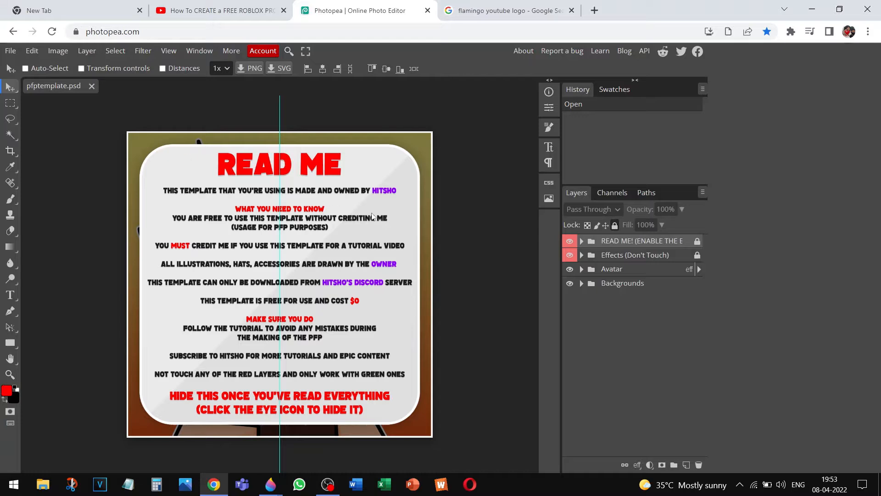
Hide the READ ME! layer and expand Avatar > Accessories 1
click(570, 241)
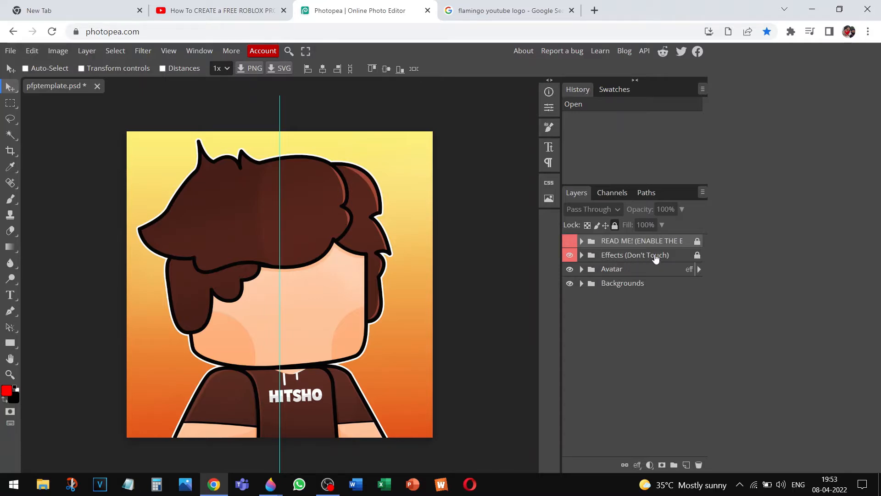
click(581, 269)
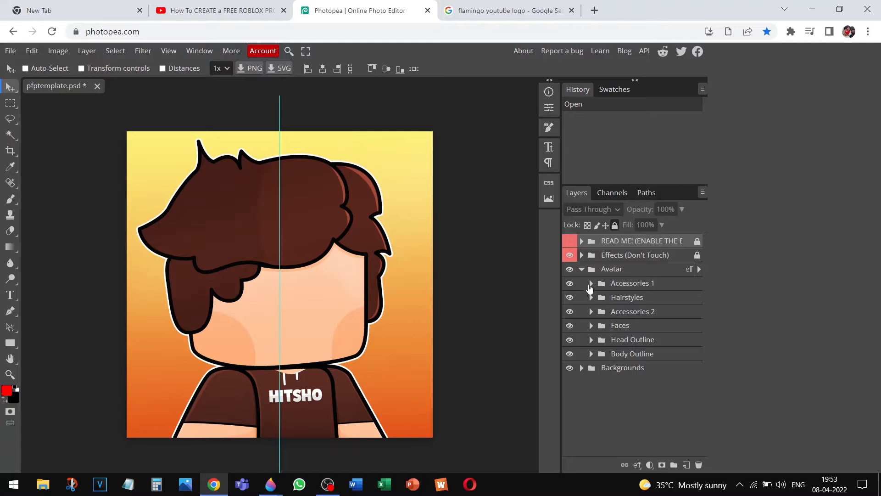
click(592, 284)
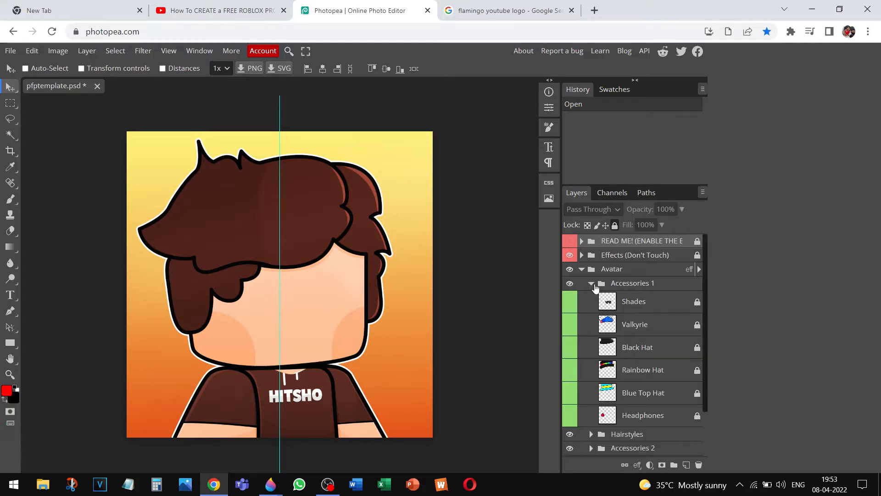
Turn on the Shades layer and leave the Valkyrie hat hidden
click(570, 302)
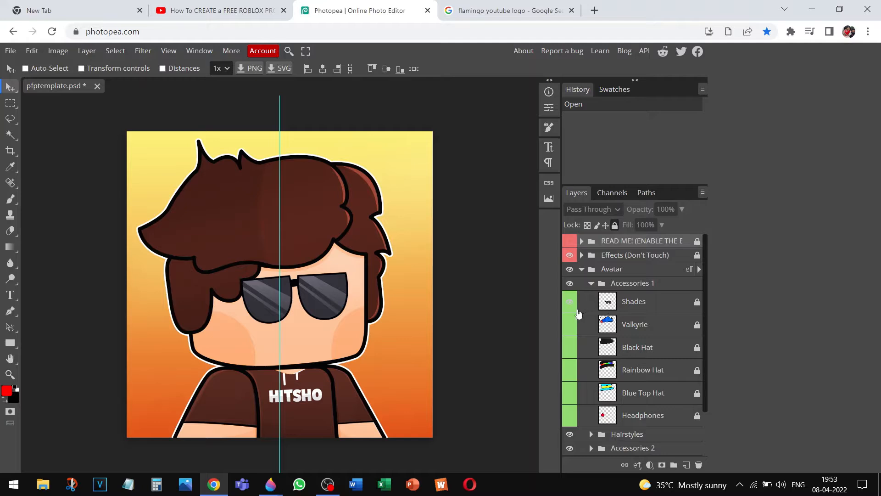
click(568, 326)
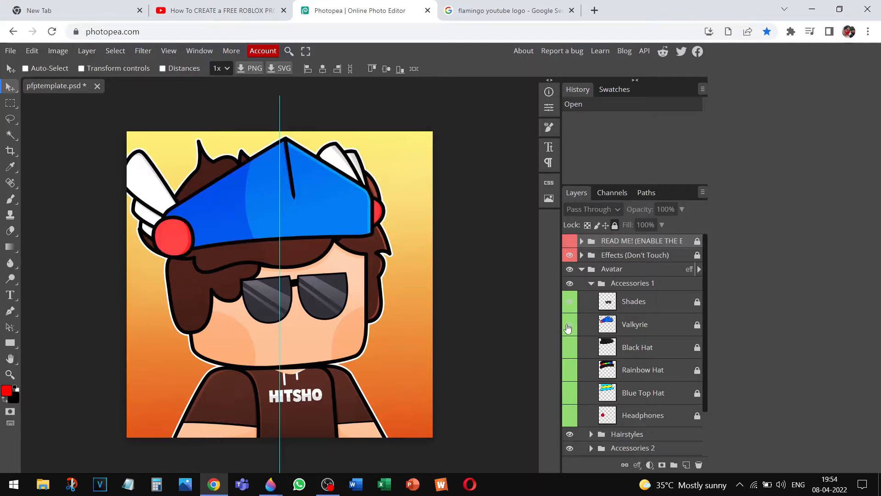
click(573, 301)
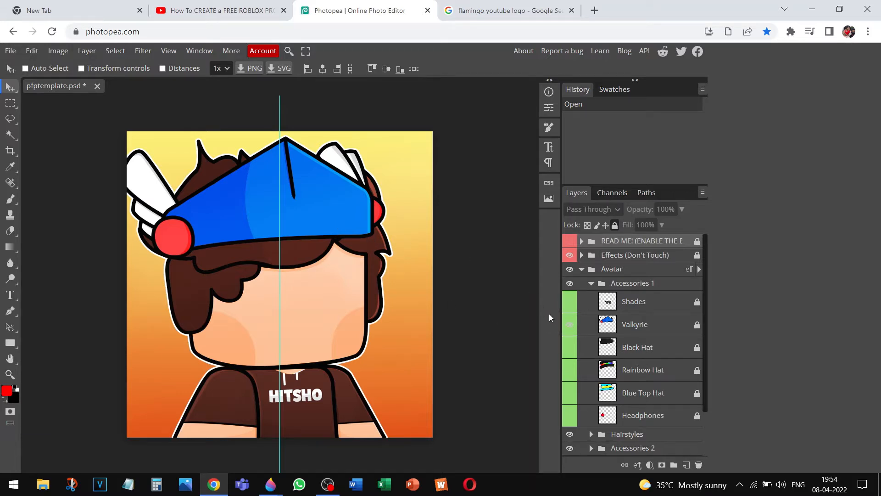
click(574, 307)
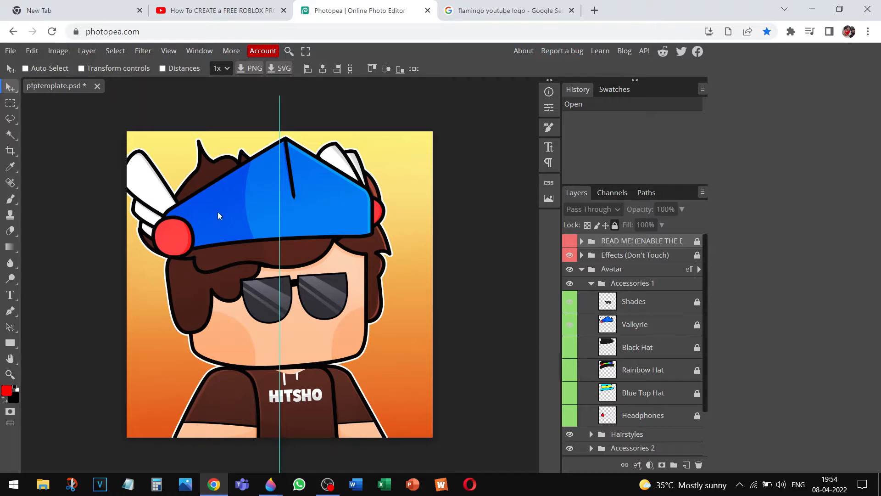
click(571, 327)
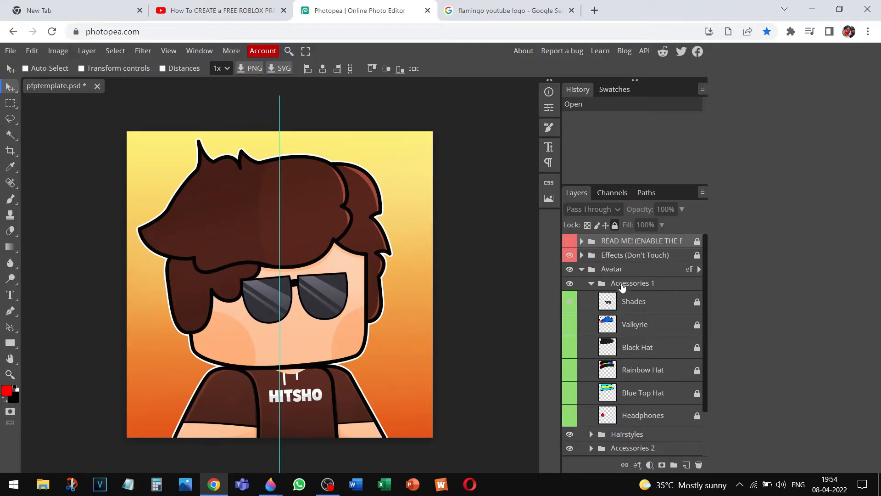
Collapse Accessories 1, then in Hairstyles show Spike Hair and hide Brown Hair
click(588, 281)
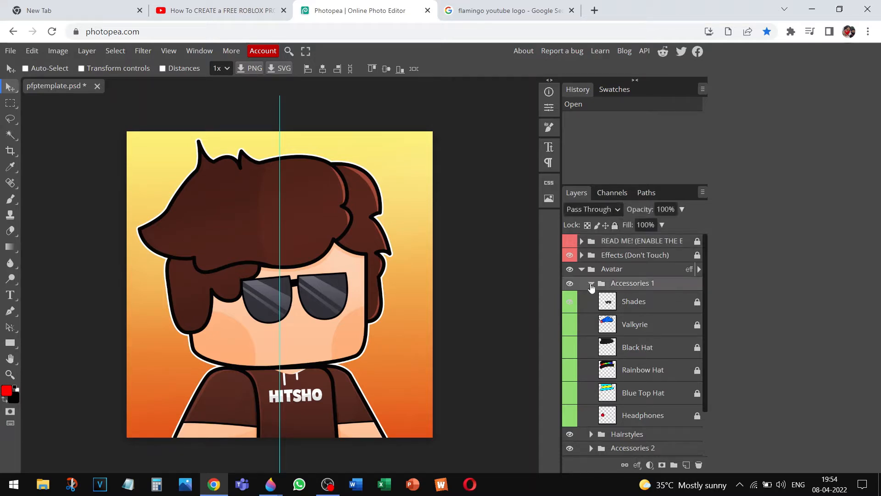
click(589, 284)
click(591, 297)
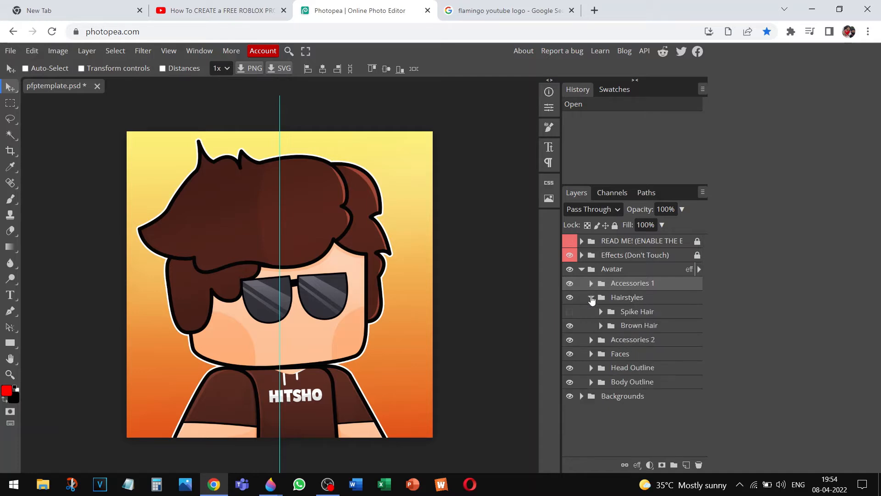
click(570, 311)
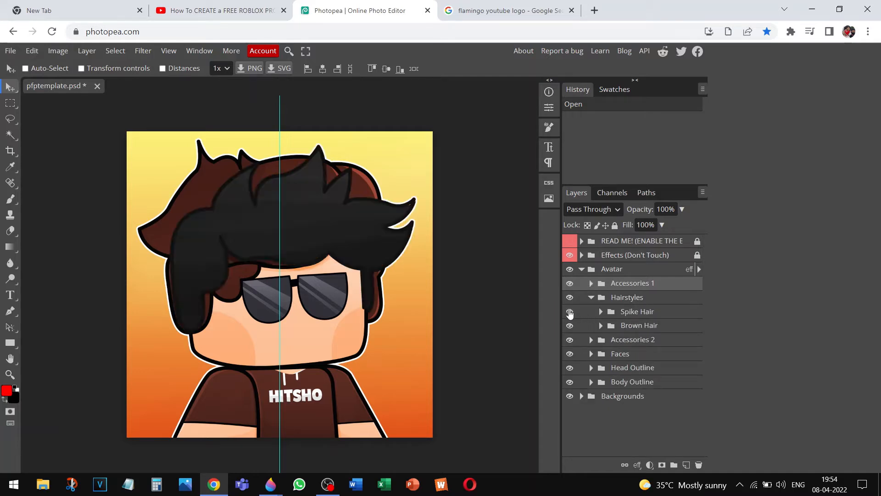
click(569, 326)
click(570, 326)
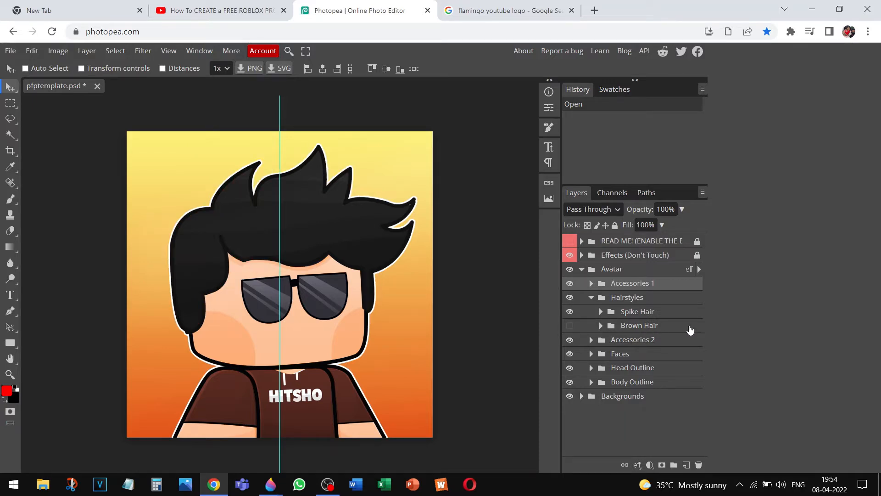
Enable the Smile face in the Faces group, then collapse Faces
click(591, 340)
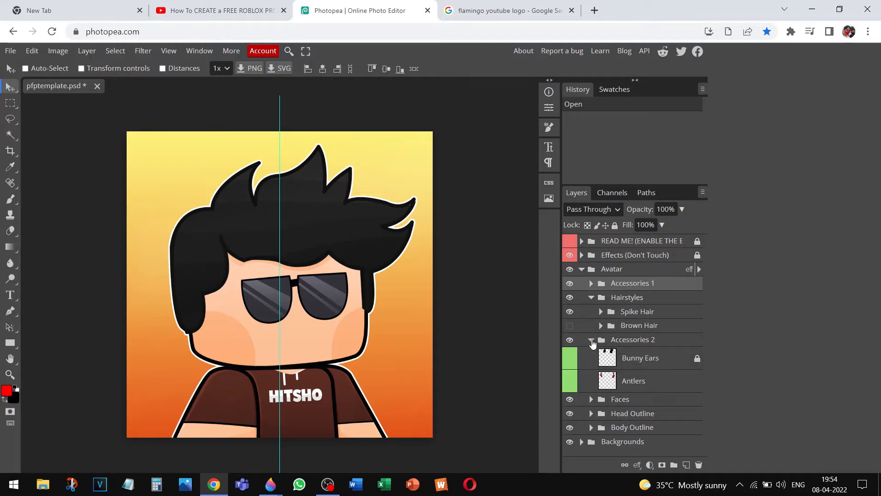
click(591, 340)
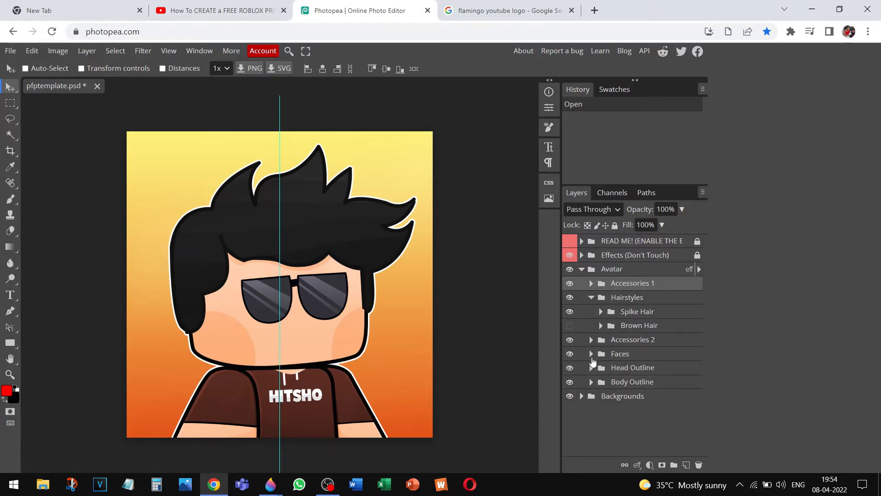
click(592, 356)
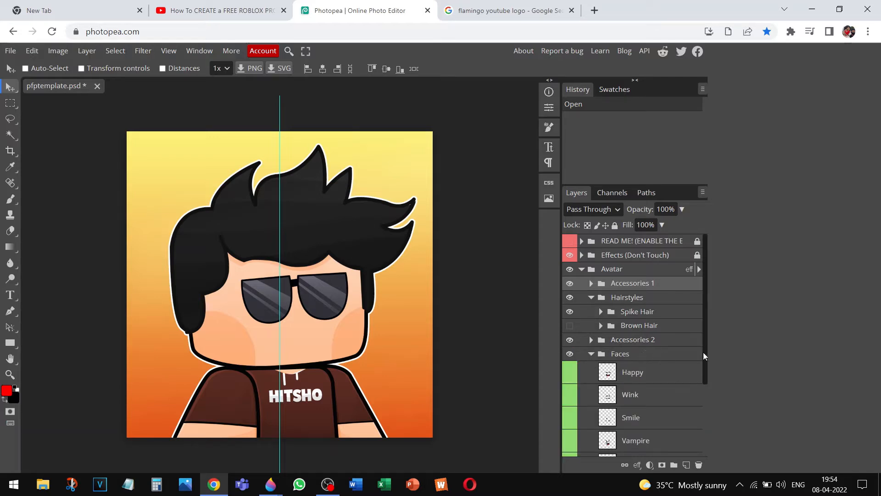
drag(704, 354, 706, 378)
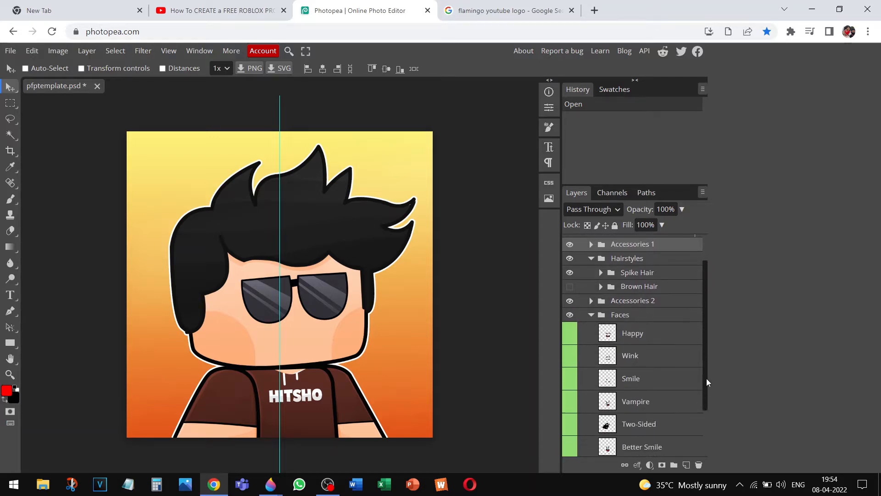
click(573, 376)
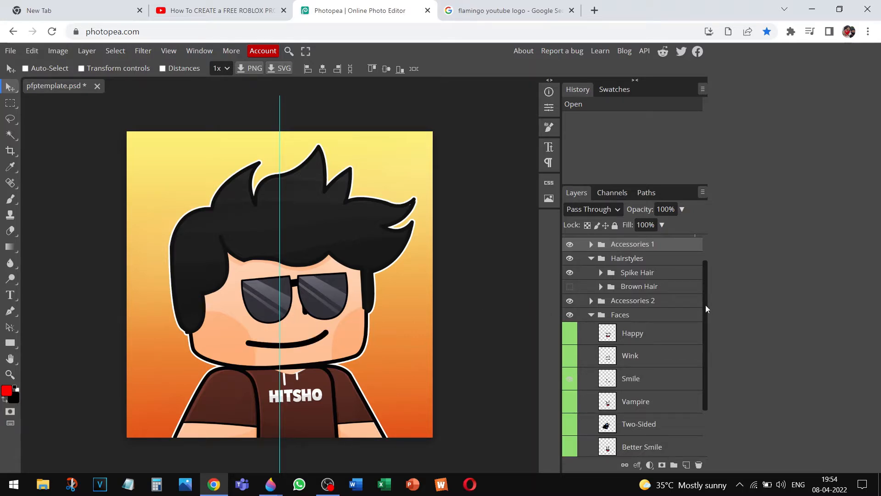
drag(706, 305, 715, 368)
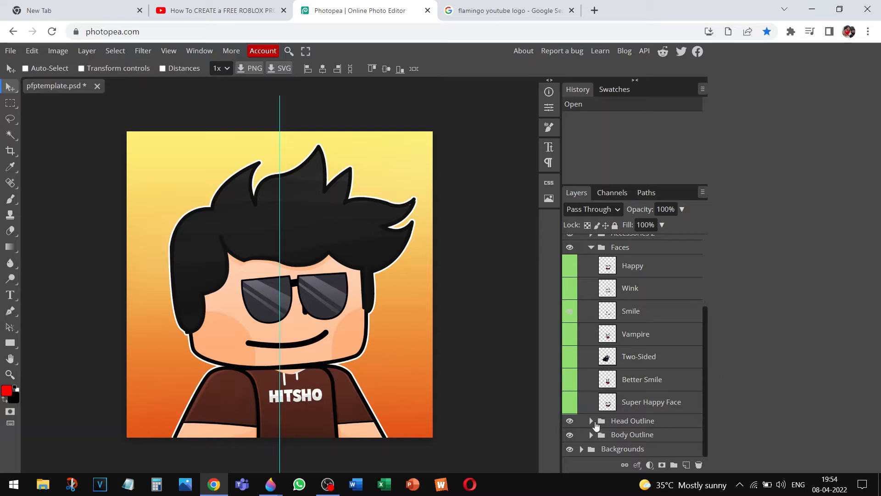
click(593, 253)
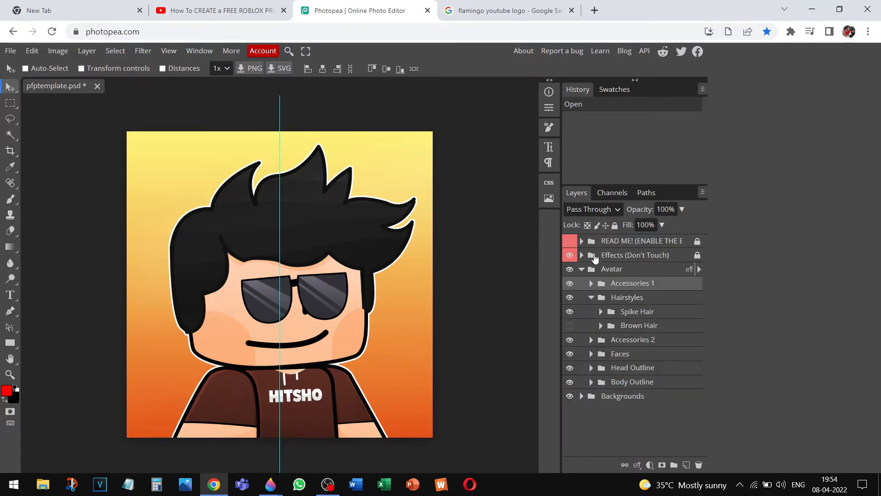
Expand the Head Outline, Body Outline and Body Colors groups
click(591, 367)
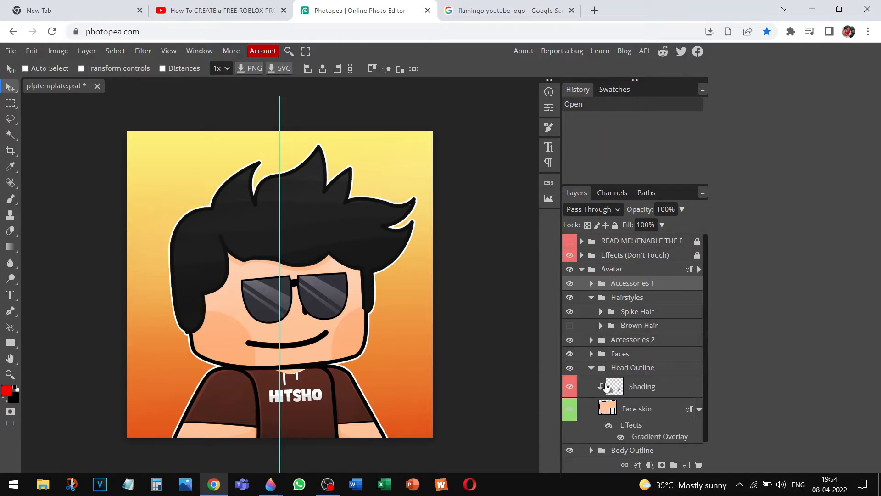
drag(704, 383, 706, 406)
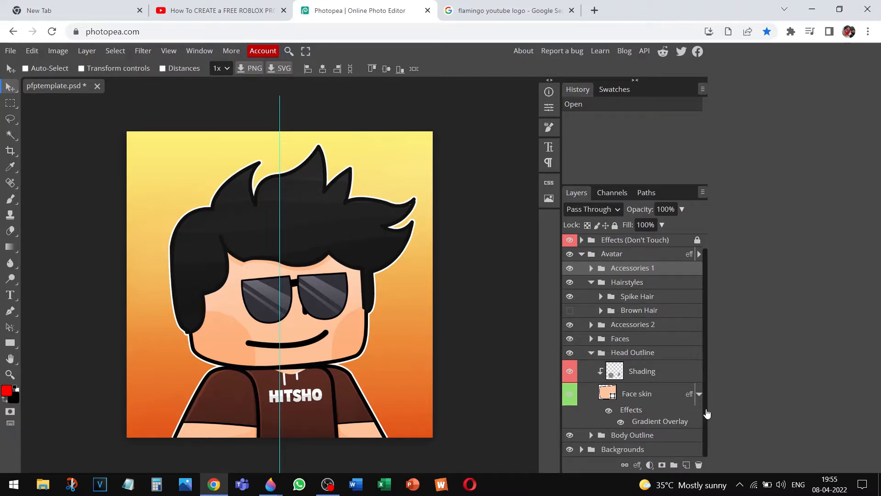
click(592, 435)
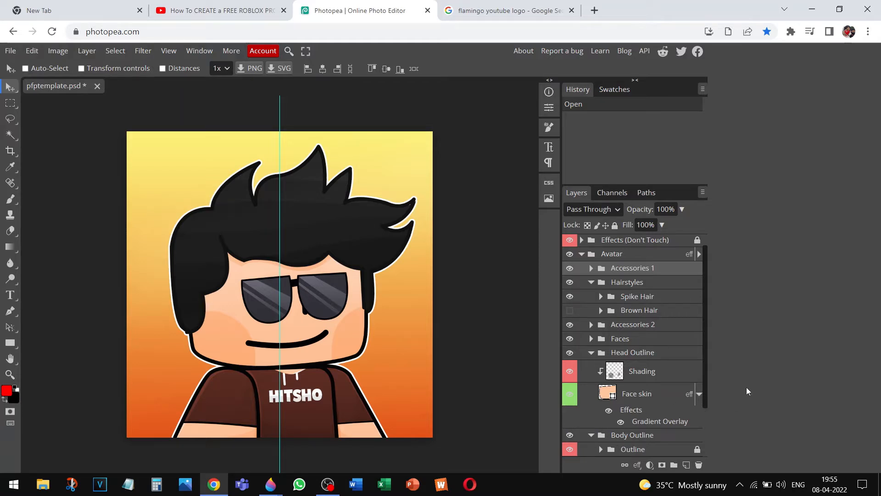
mouse_move(704, 387)
mouse_down()
mouse_move(710, 448)
mouse_move(689, 452)
mouse_up()
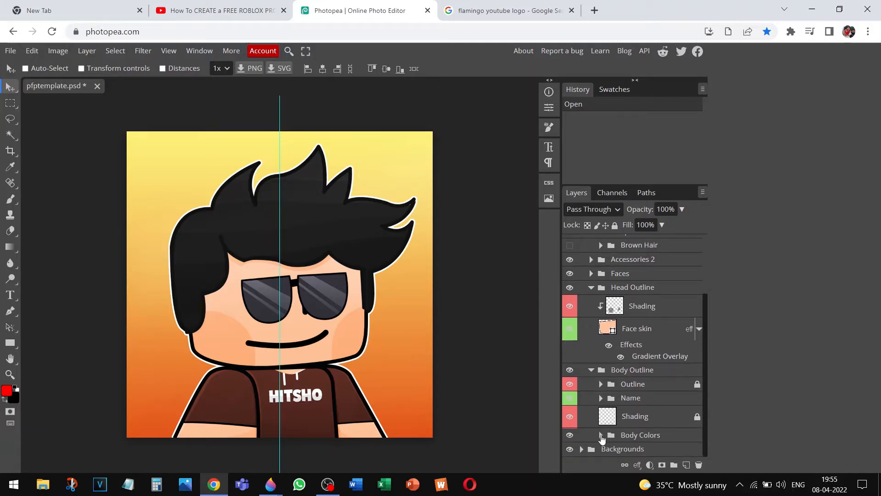
click(600, 435)
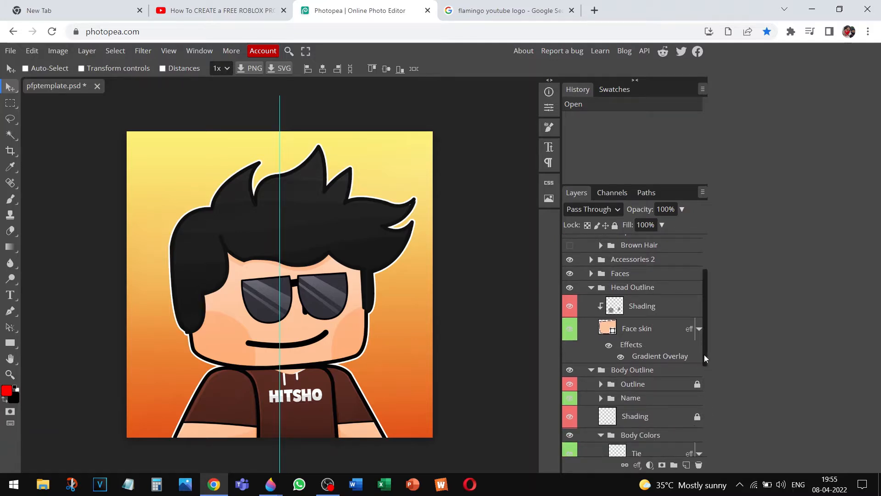
drag(706, 358, 709, 438)
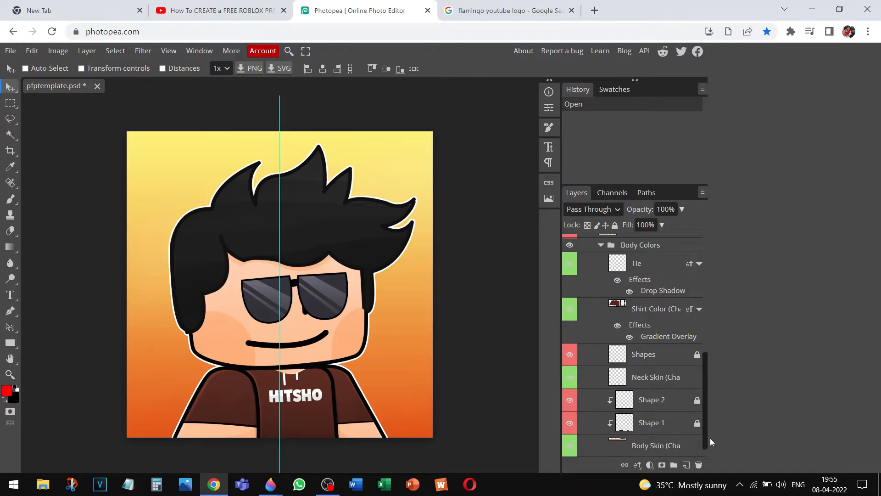
Rasterize the Shirt Color layer and bring up Hue/Saturation
right_click(617, 308)
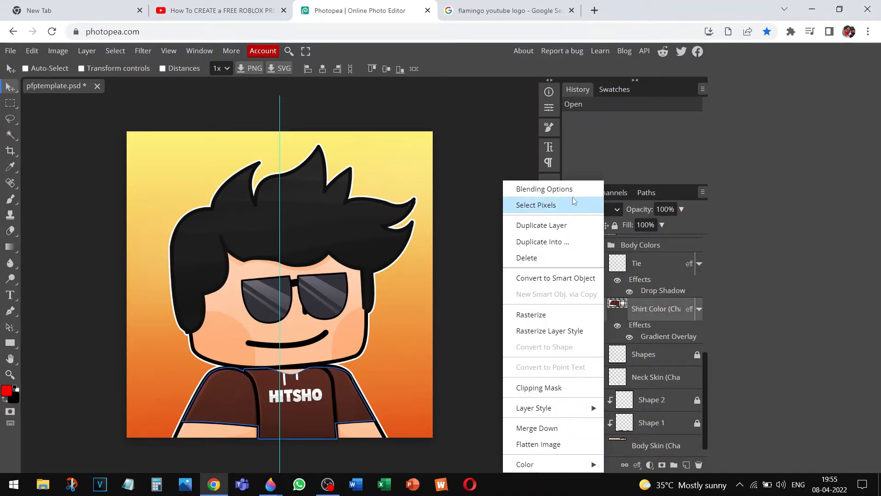
click(555, 315)
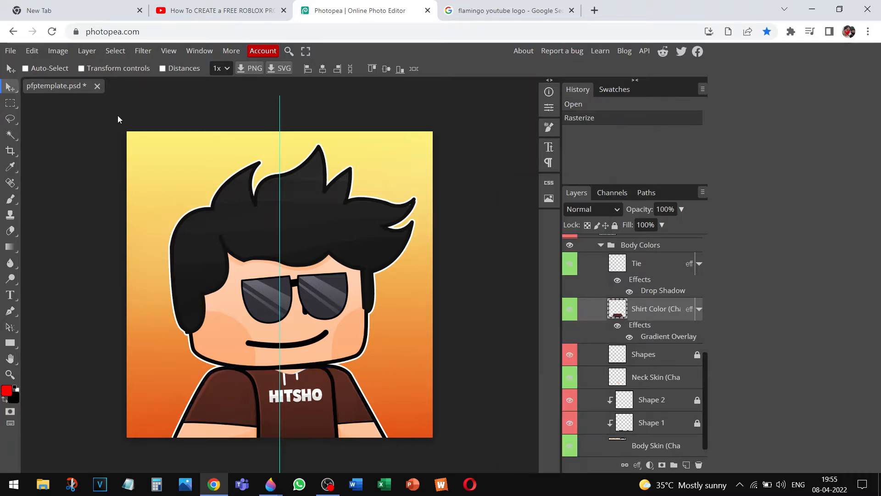
click(53, 51)
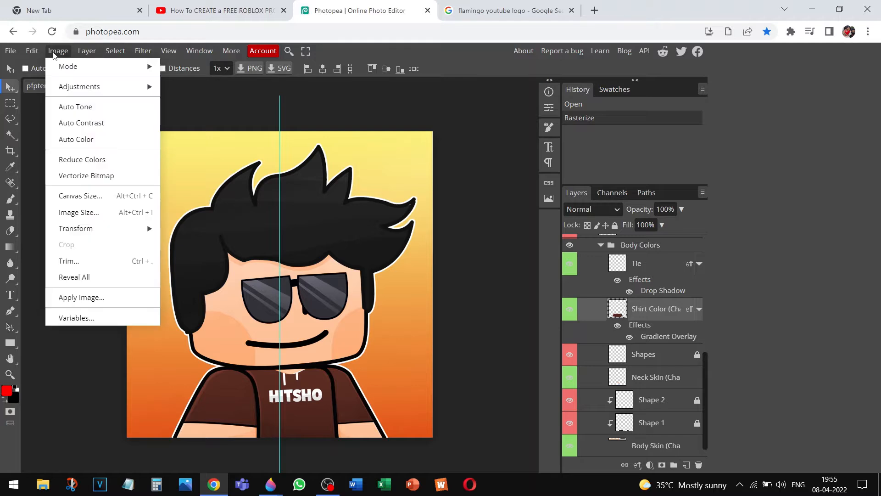
mouse_move(86, 95)
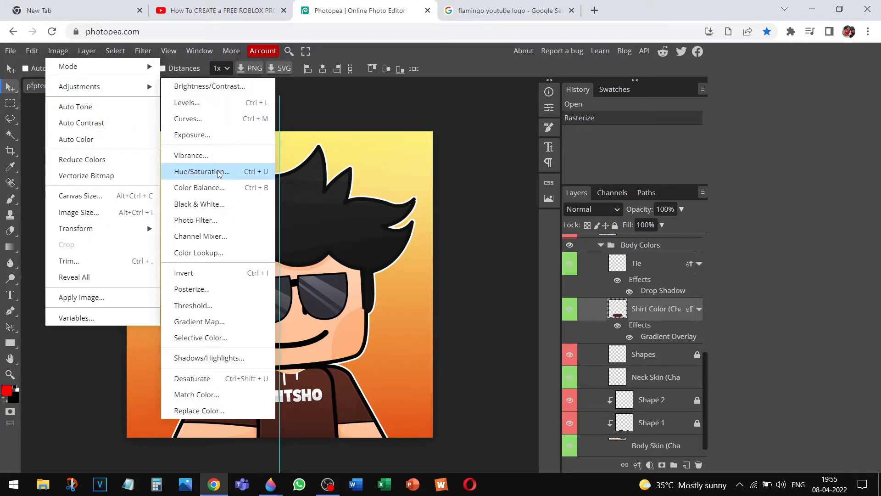
click(253, 173)
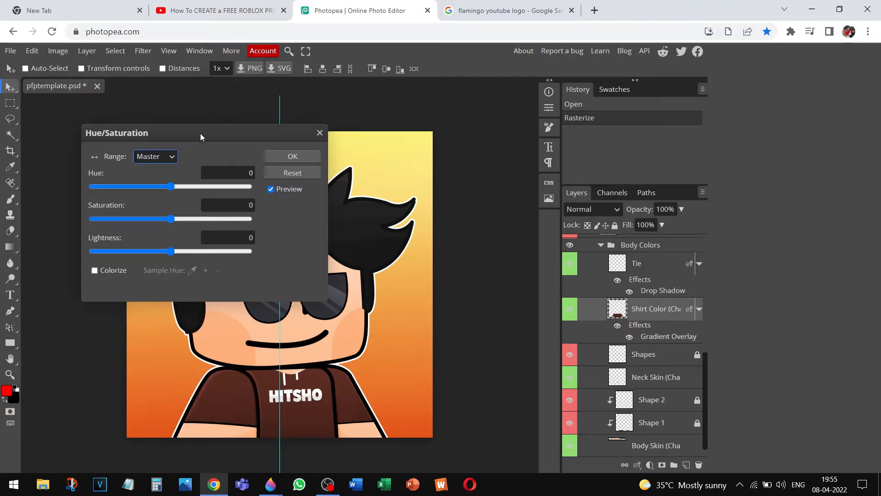
Apply Hue -180, Saturation 100, Lightness 40 to turn the shirt cyan blue
drag(200, 133, 601, 155)
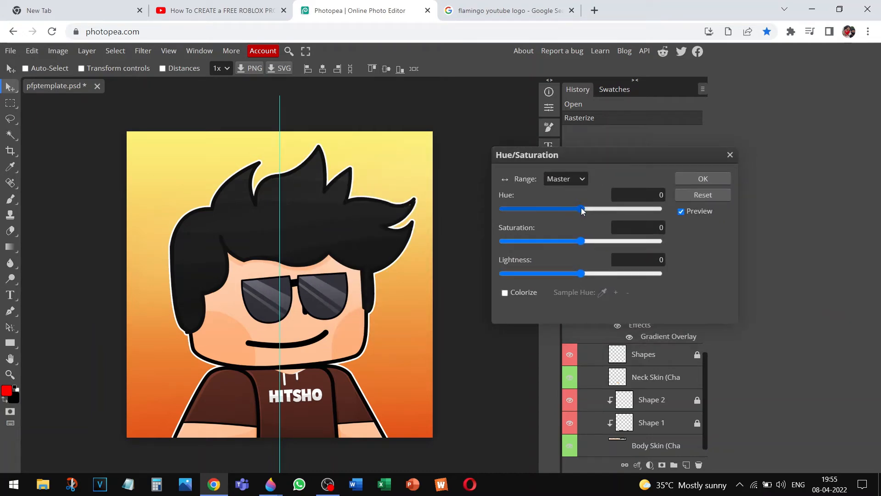
drag(581, 210, 477, 205)
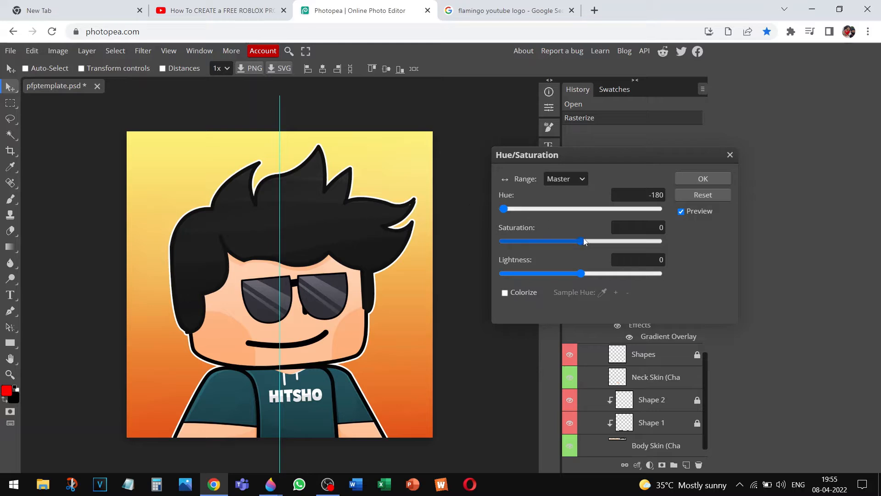
drag(582, 241, 610, 239)
drag(673, 241, 638, 252)
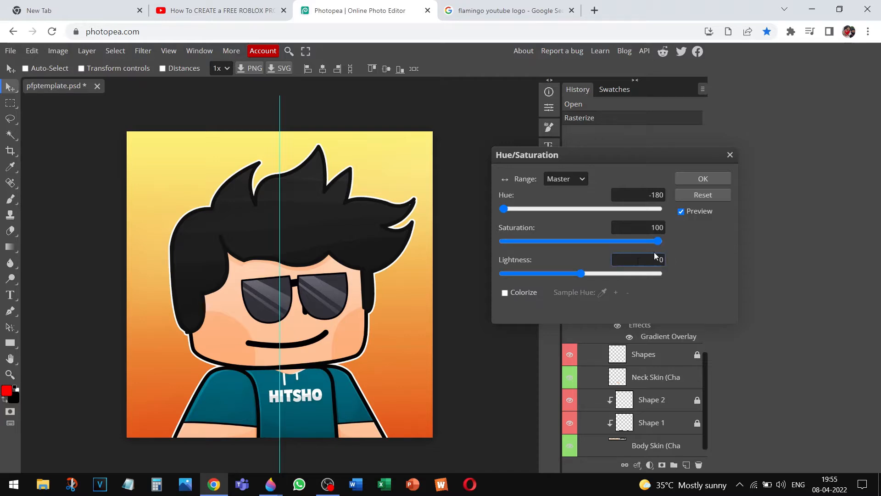
drag(579, 277, 612, 275)
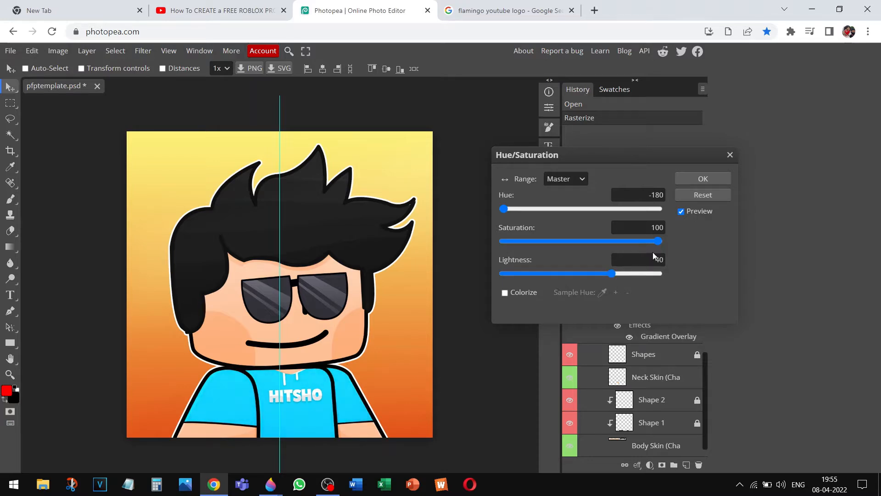
click(719, 175)
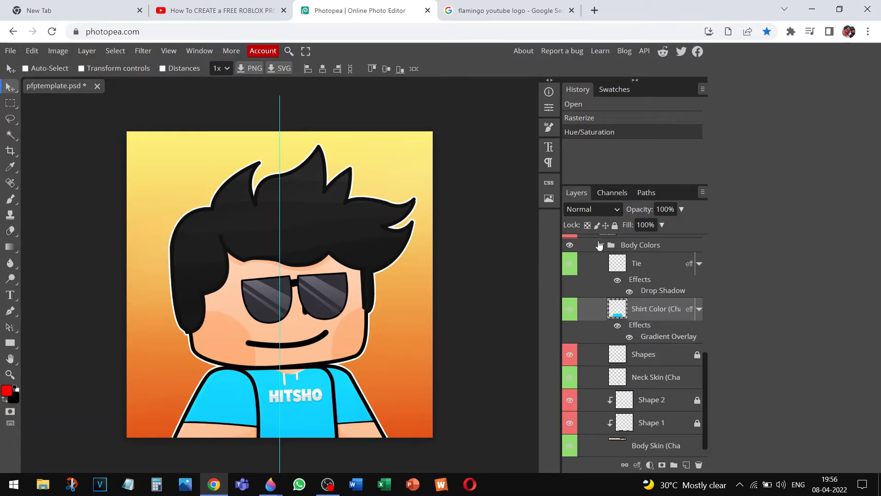
Collapse the body groups, expand Backgrounds and show the Crazy shapes layer
click(599, 245)
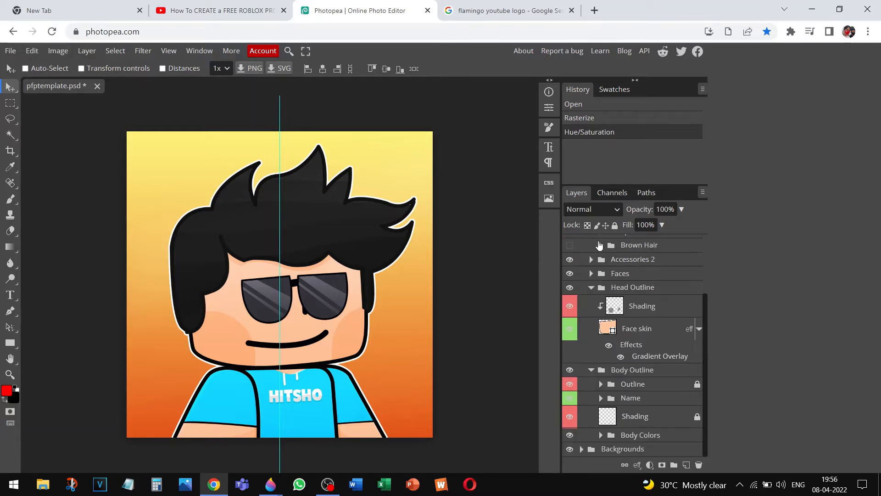
click(593, 287)
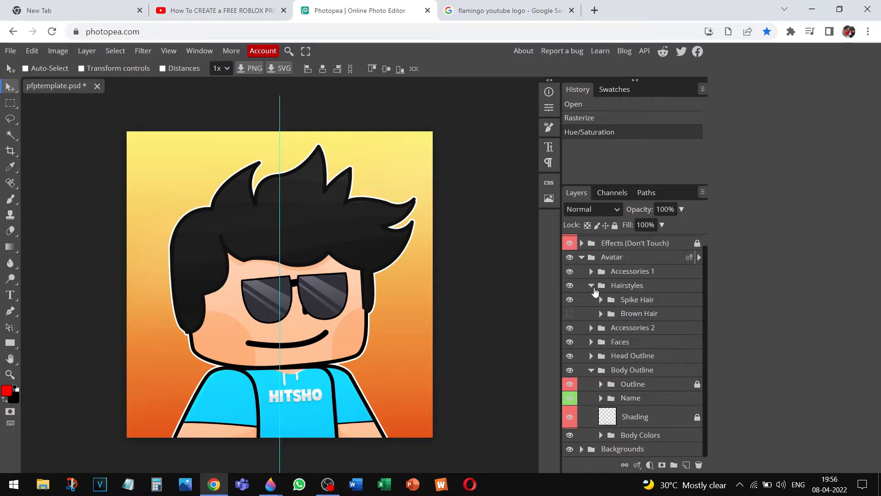
click(597, 373)
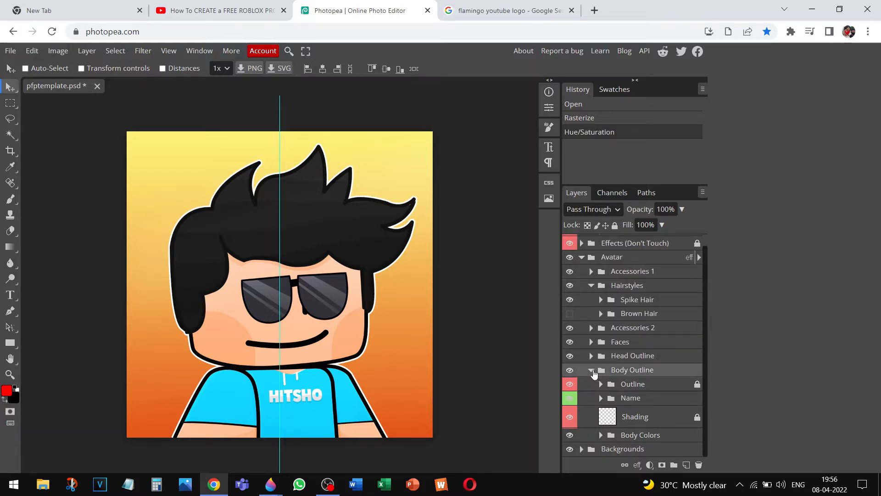
click(592, 370)
click(581, 395)
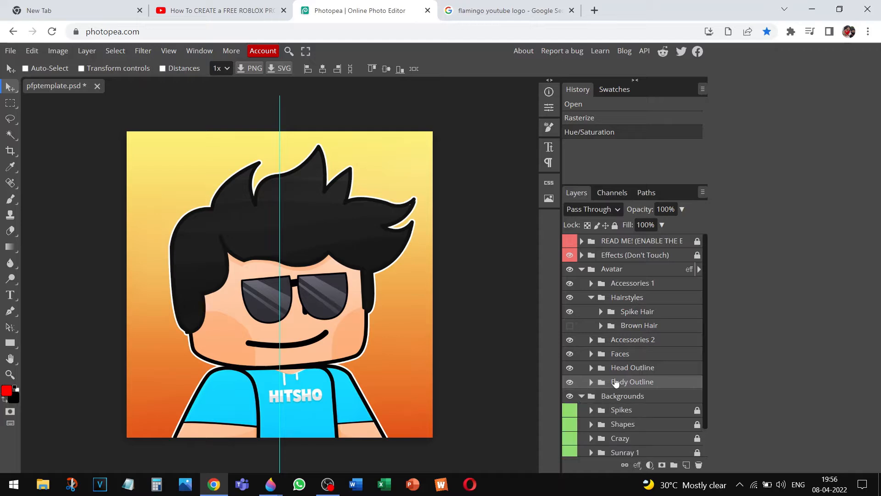
drag(704, 365, 707, 401)
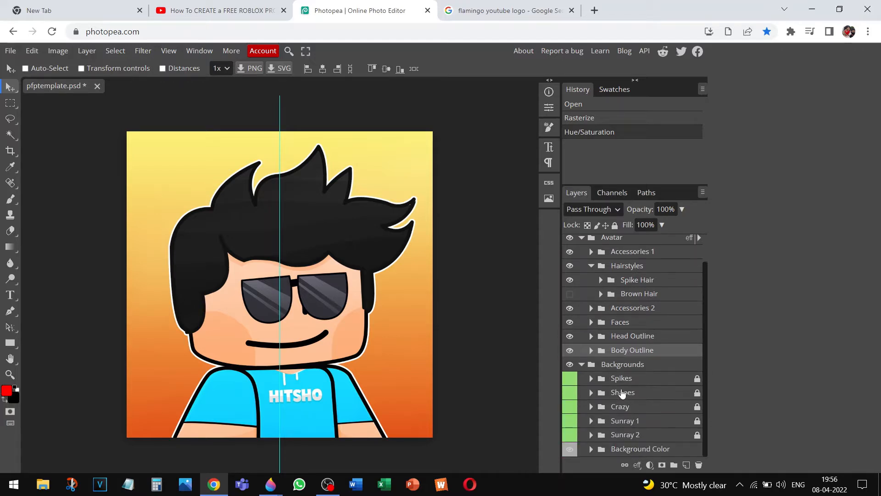
click(569, 409)
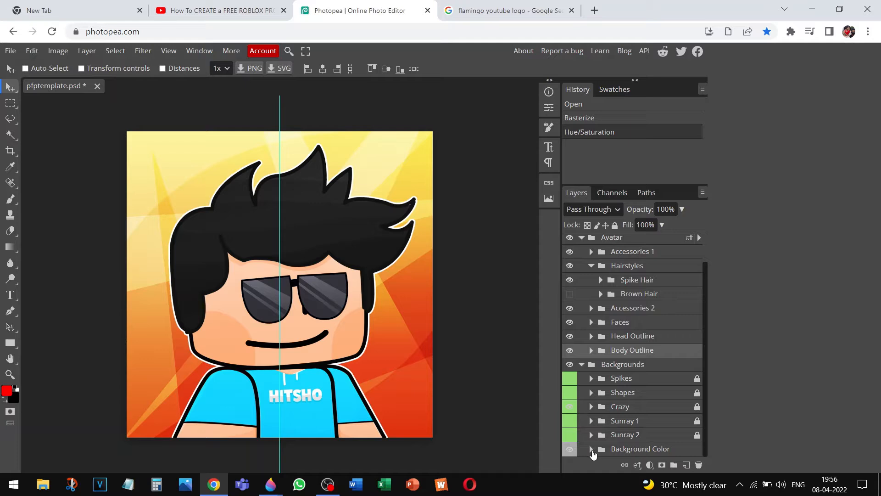
Expand Background Color and rasterize its colour layer
click(591, 449)
scroll(703, 386, down, 2)
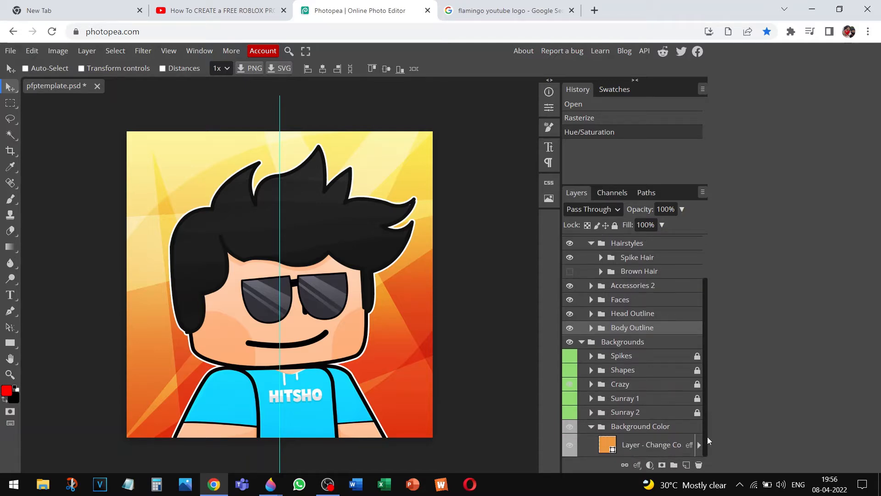
right_click(595, 440)
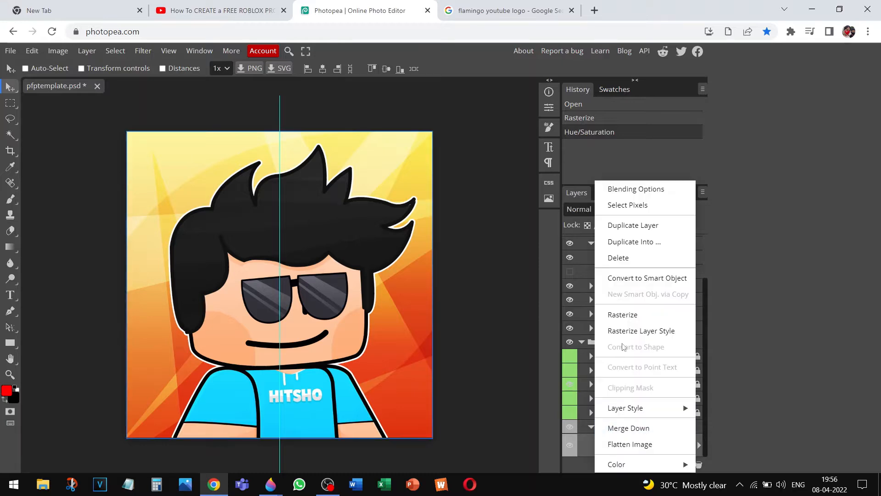
click(630, 317)
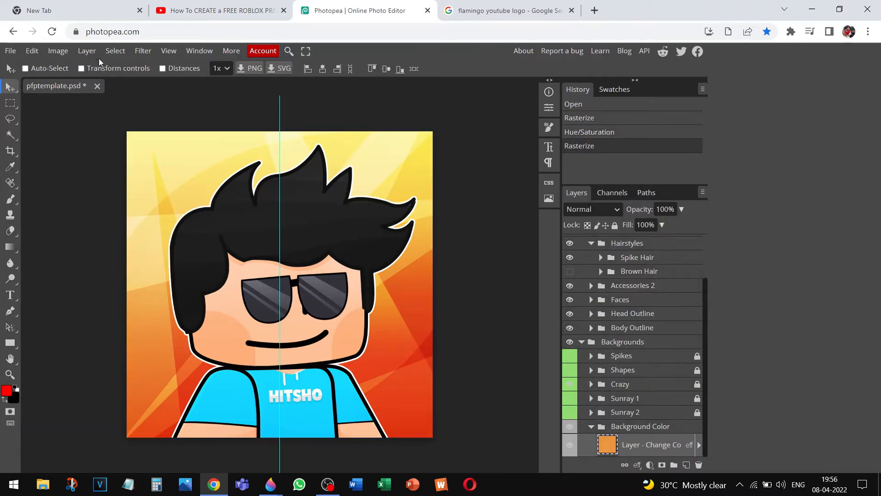
click(61, 50)
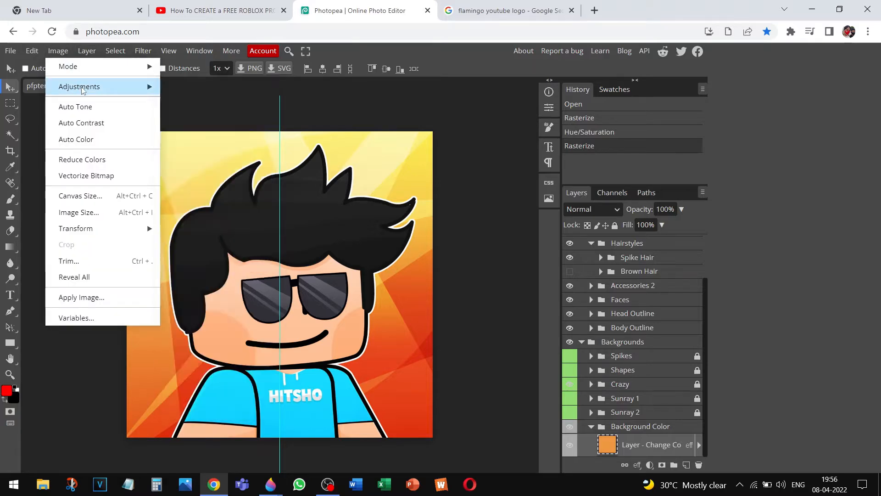
mouse_move(83, 89)
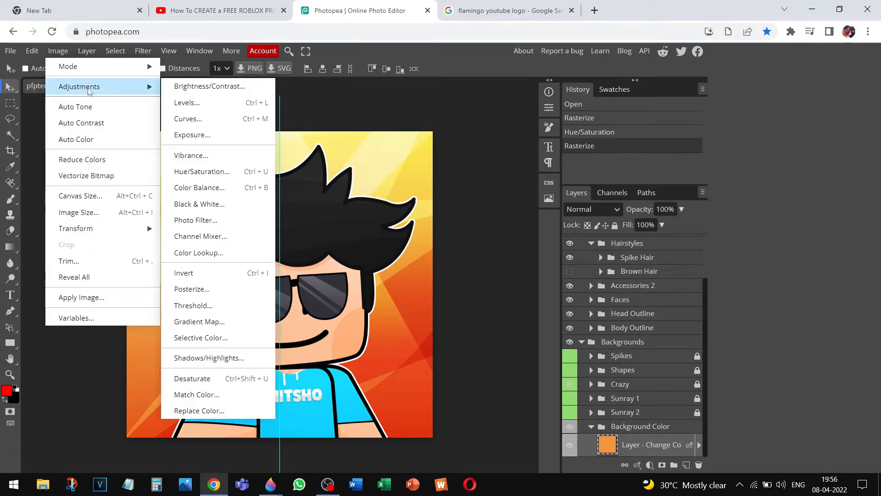
Apply Hue/Saturation with Hue -180 to the background colour layer, turning orange to blue
click(210, 173)
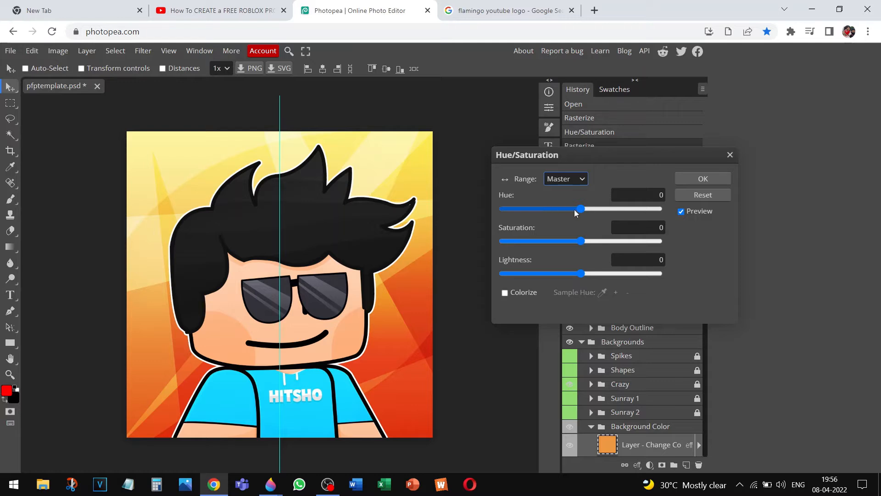
drag(582, 206, 503, 209)
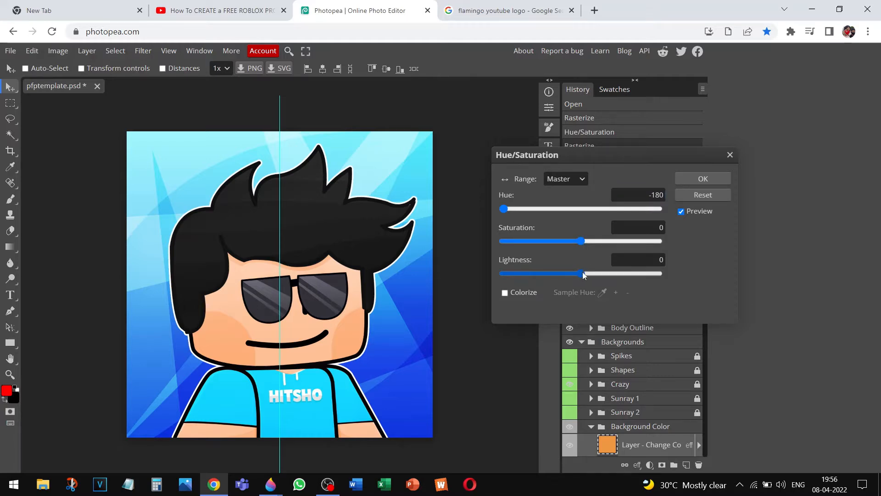
mouse_move(583, 274)
mouse_down()
mouse_move(617, 274)
mouse_move(588, 281)
mouse_up()
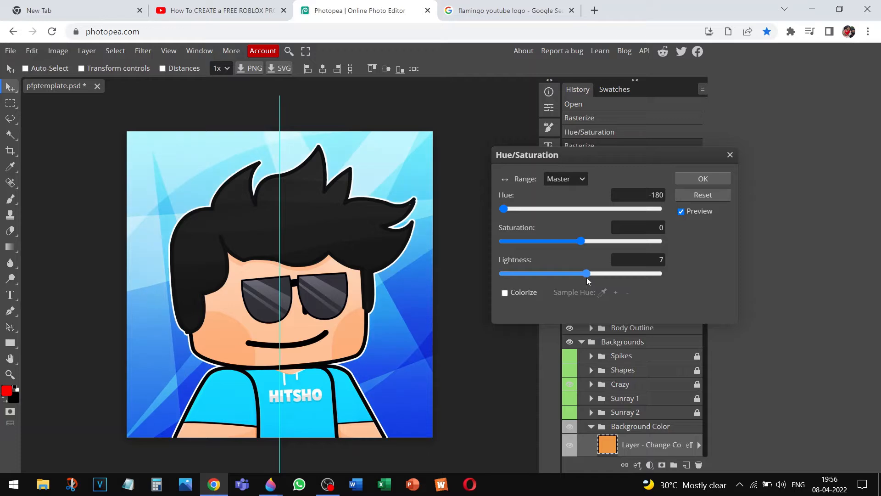
click(688, 189)
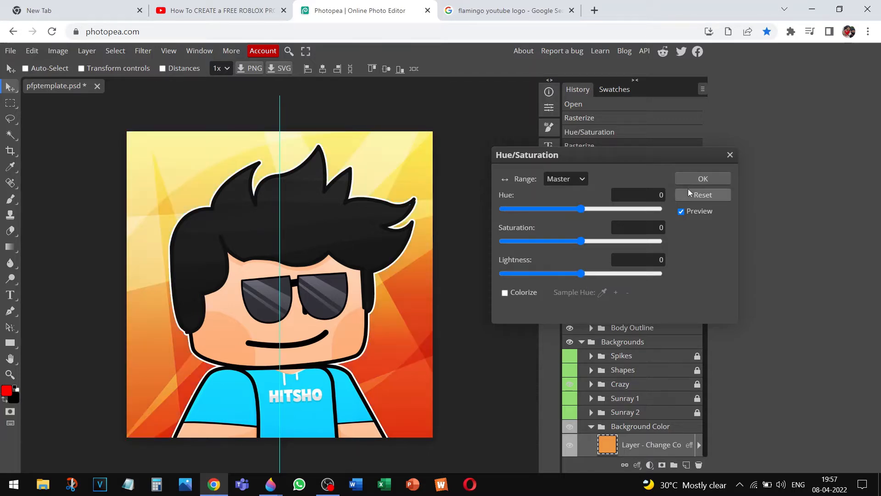
drag(580, 211, 472, 210)
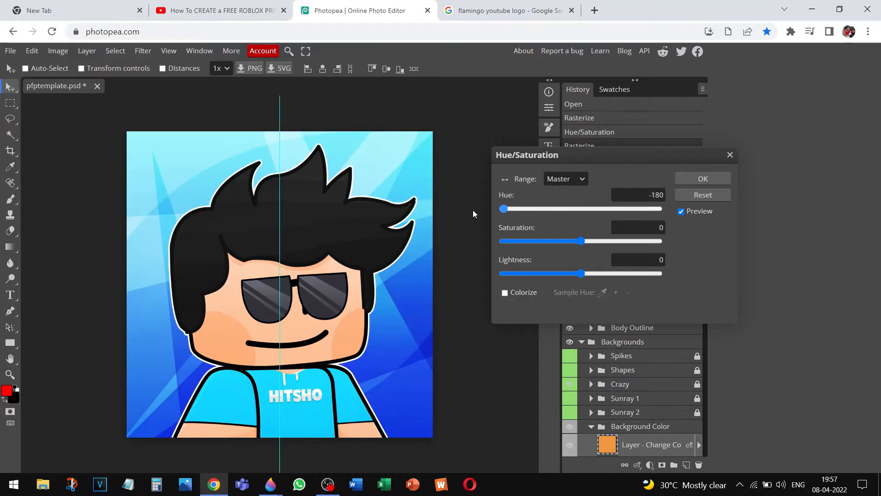
click(706, 178)
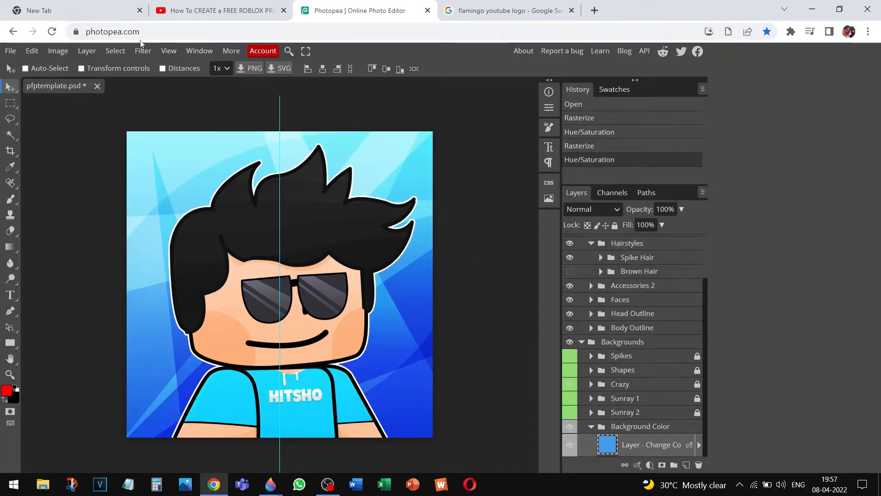
Open File > Export as Save for web and set JPG quality to 100%
click(10, 52)
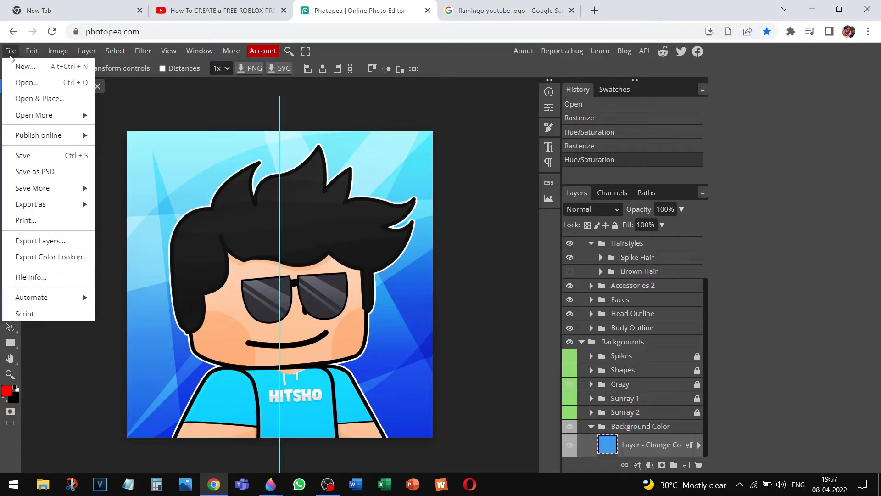
mouse_move(58, 203)
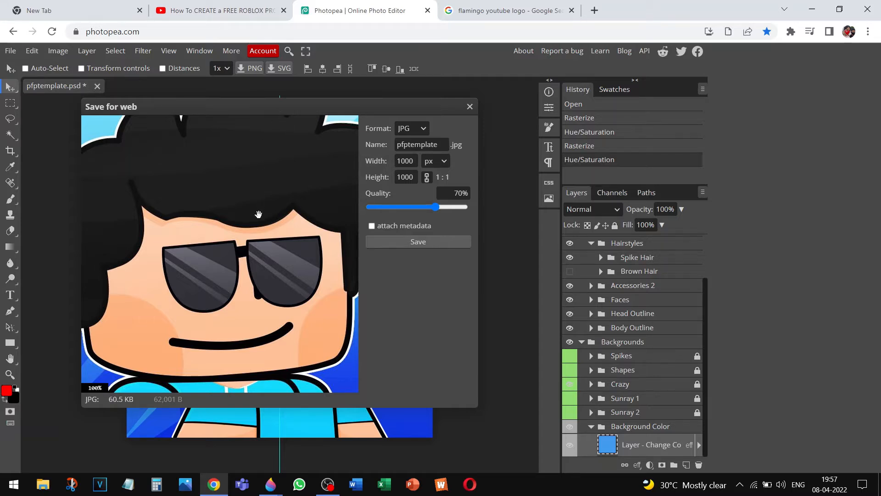
drag(435, 207, 469, 211)
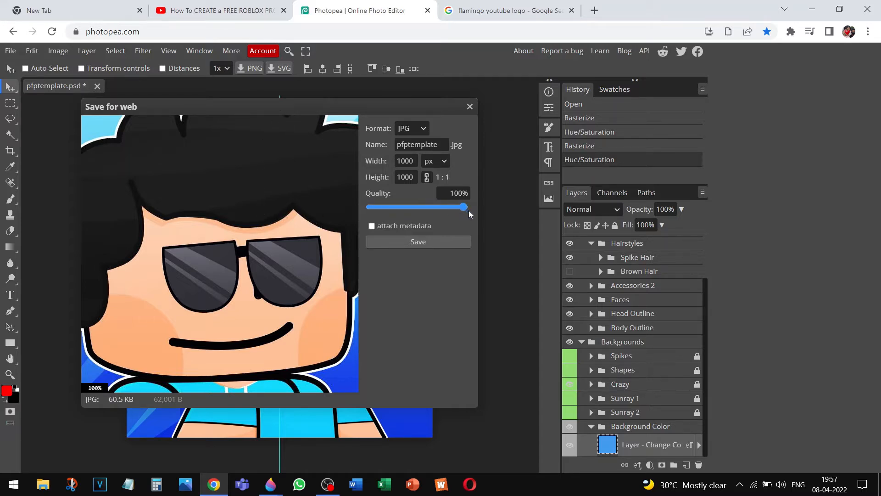
scroll(271, 217, down, 3)
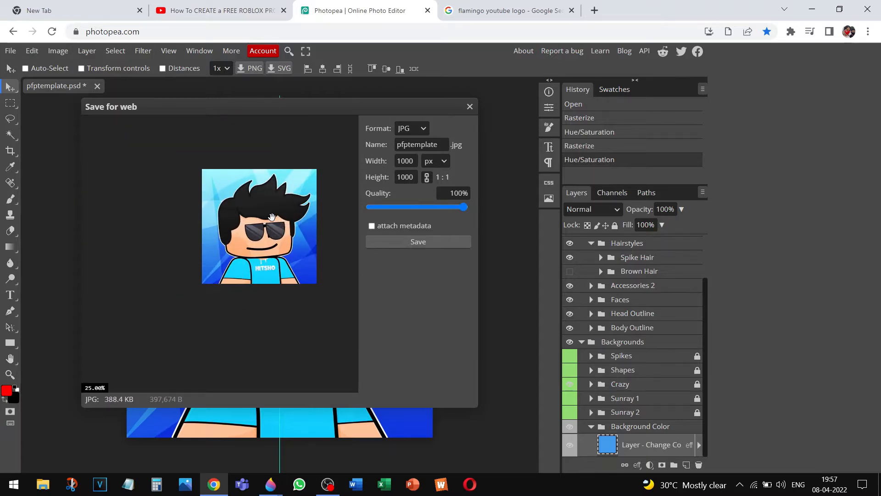
scroll(272, 217, up, 5)
scroll(271, 217, down, 3)
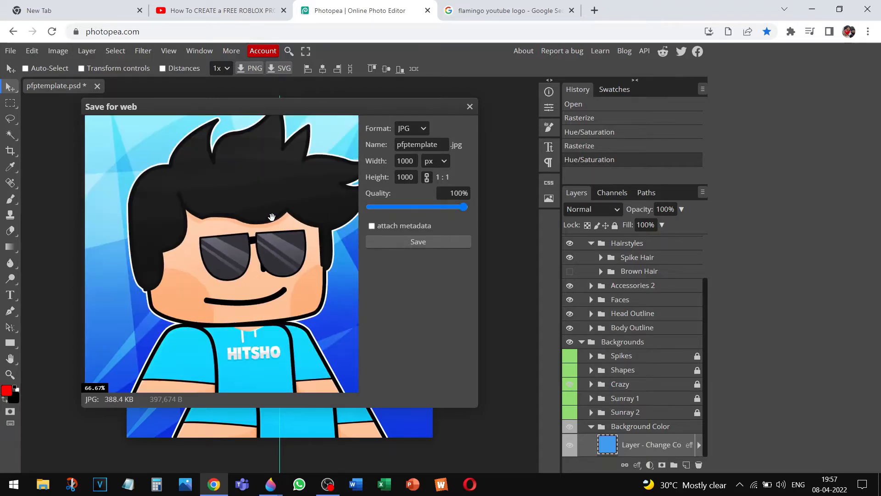
scroll(271, 217, down, 4)
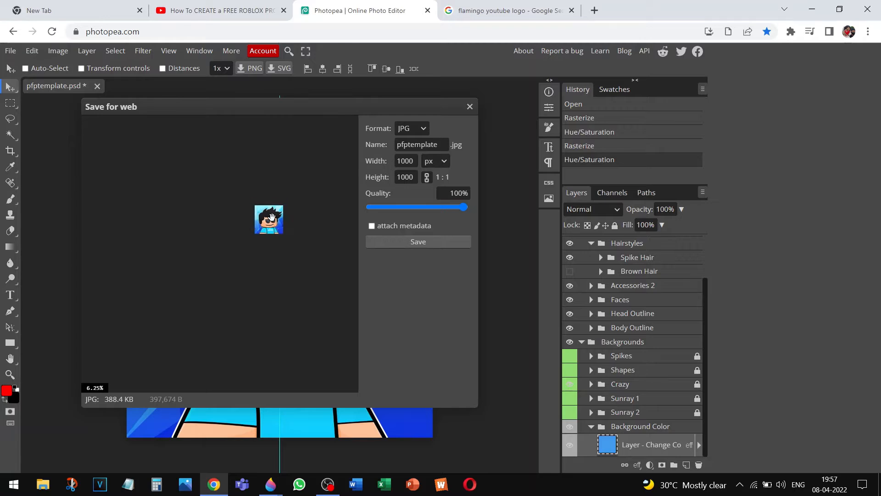
scroll(272, 217, up, 3)
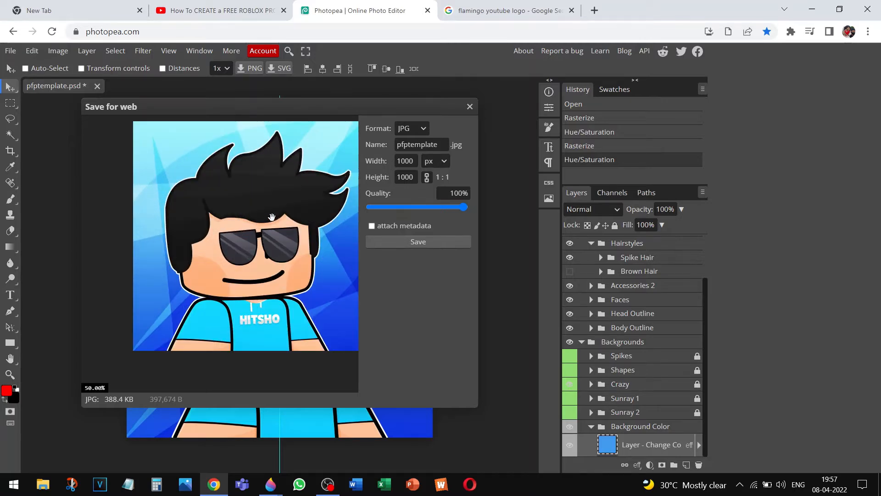
scroll(271, 217, up, 1)
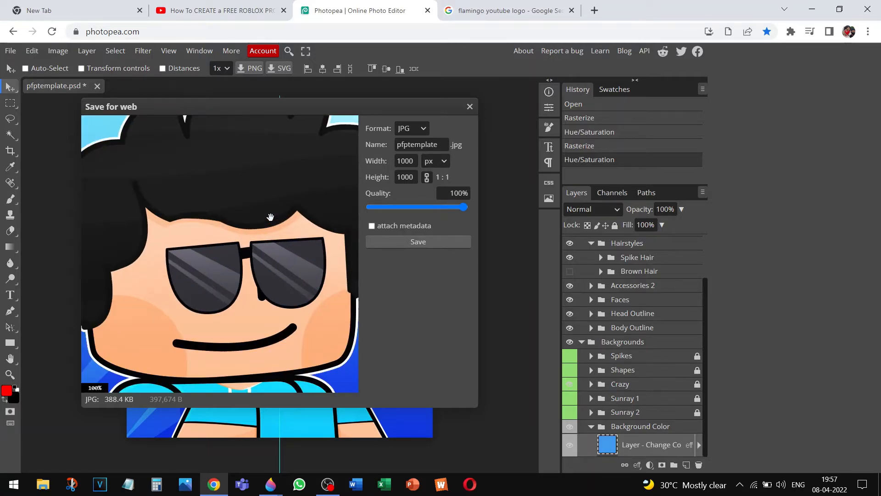
scroll(270, 215, down, 5)
scroll(264, 210, up, 4)
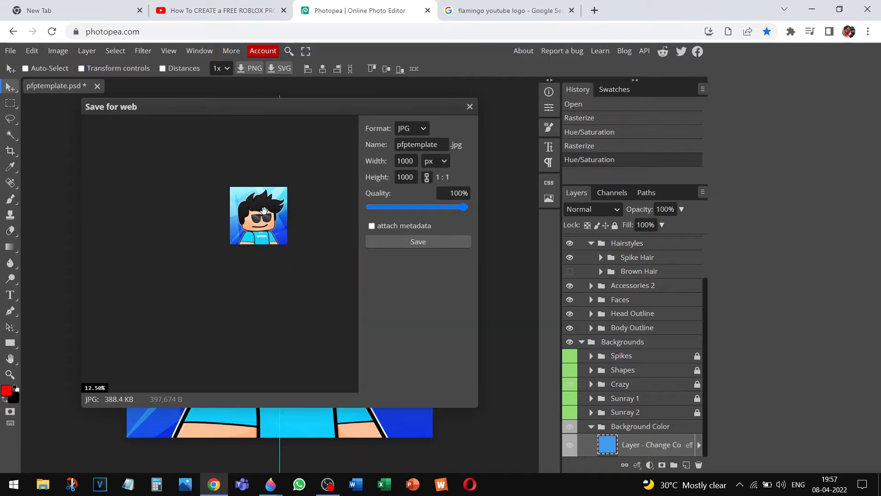
Check the preview and save the 1000×1000 JPG as pfptemplate
drag(264, 210, 242, 227)
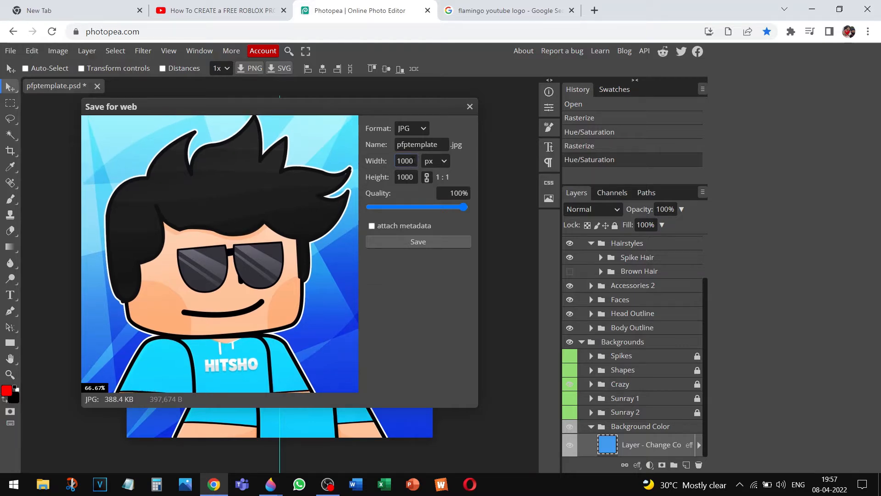
right_click(327, 213)
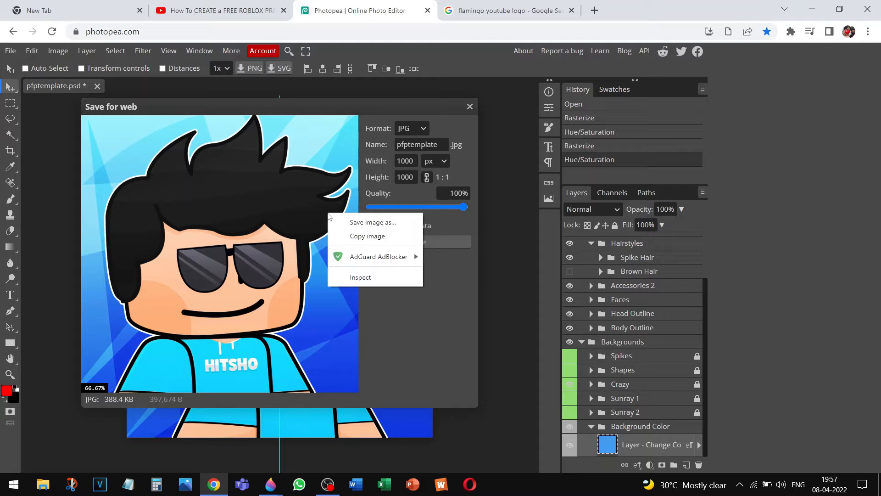
click(294, 244)
scroll(294, 244, down, 1)
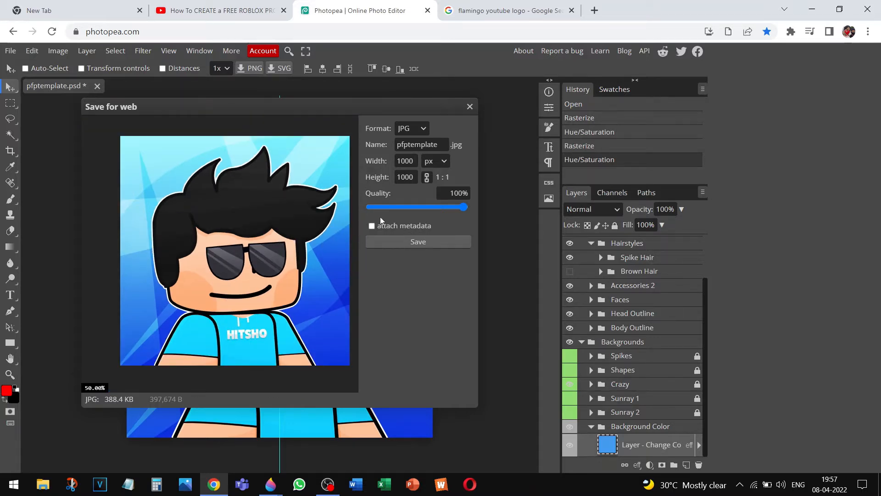
click(391, 241)
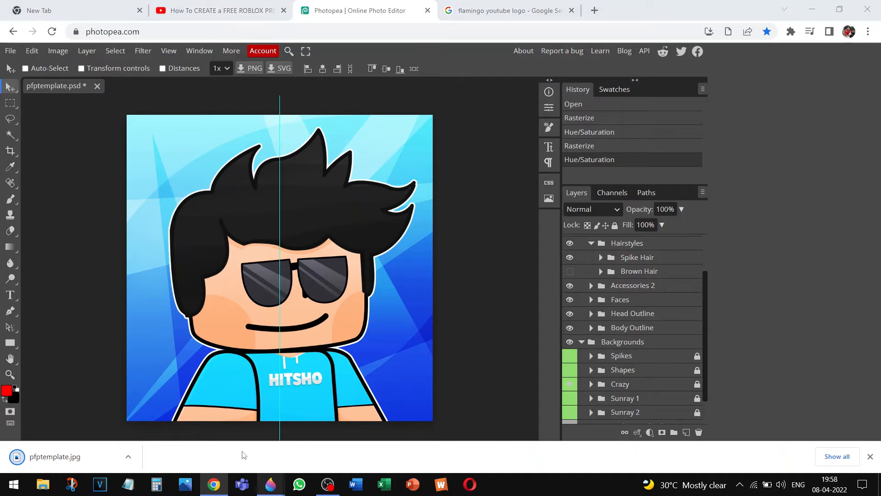
mouse_move(244, 455)
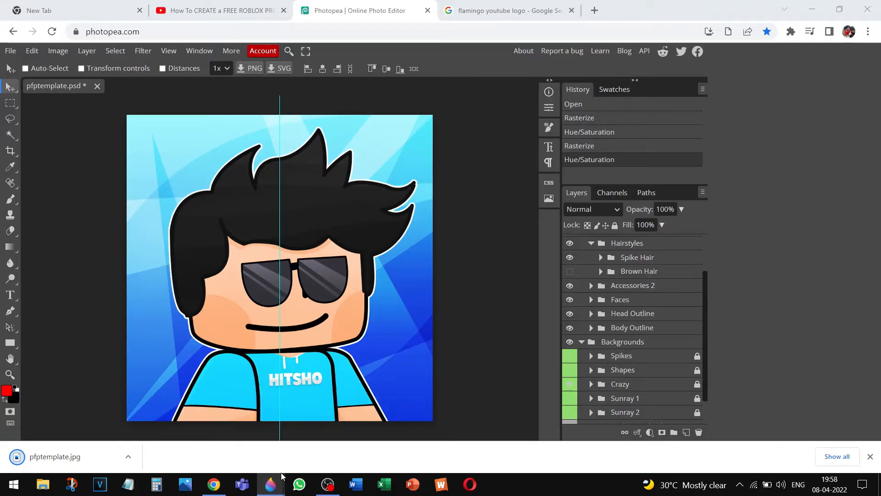
In Paint 3D, insert pfptemplate from Downloads onto the canvas via Menu > Insert
click(281, 473)
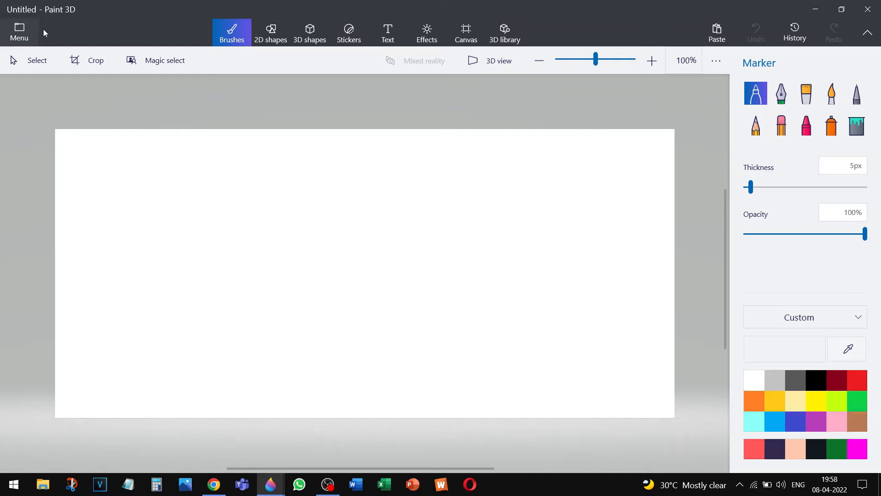
click(44, 29)
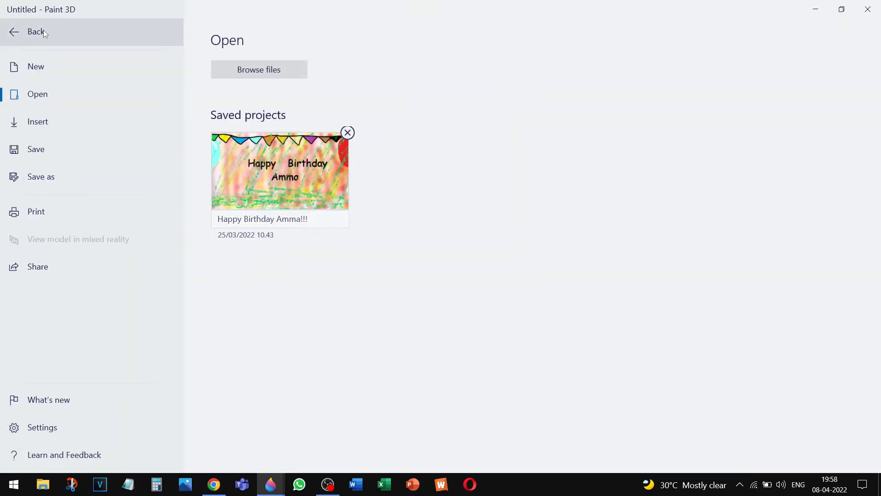
click(50, 130)
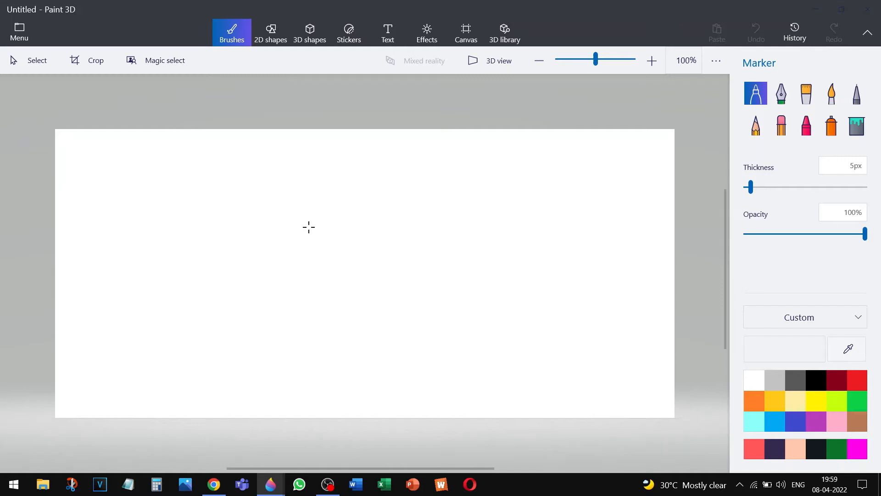
key(ctrl+o)
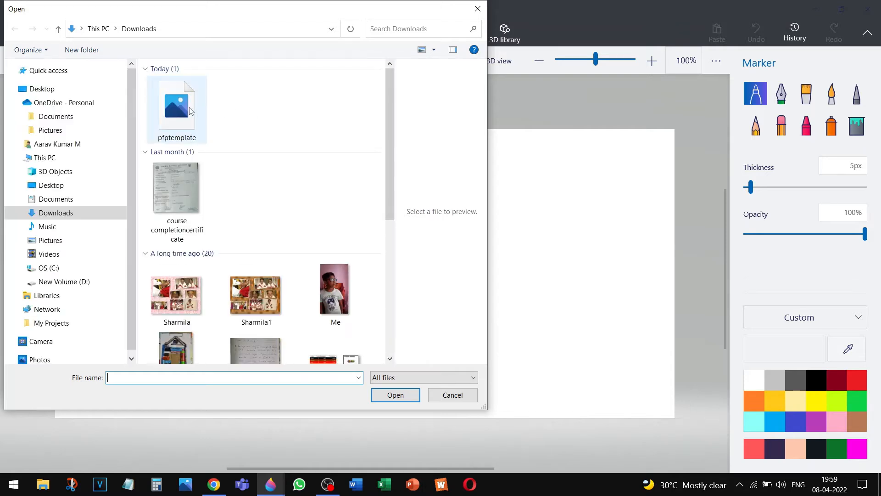
click(191, 110)
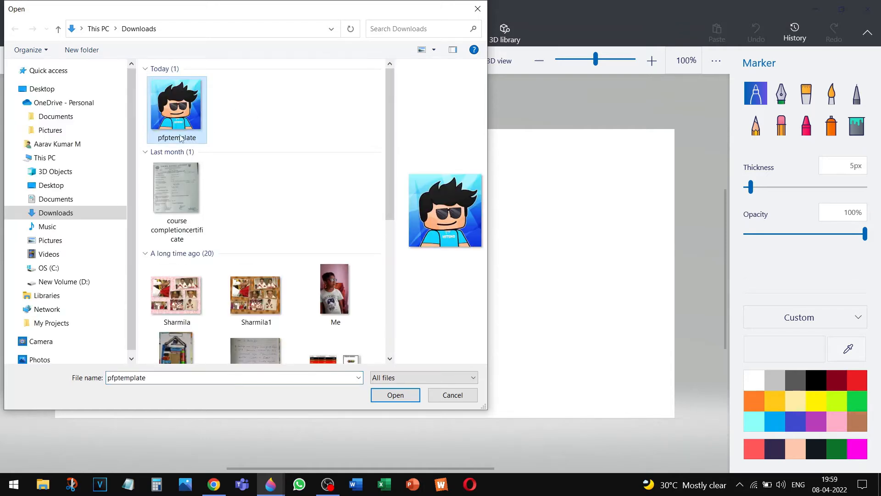
click(379, 399)
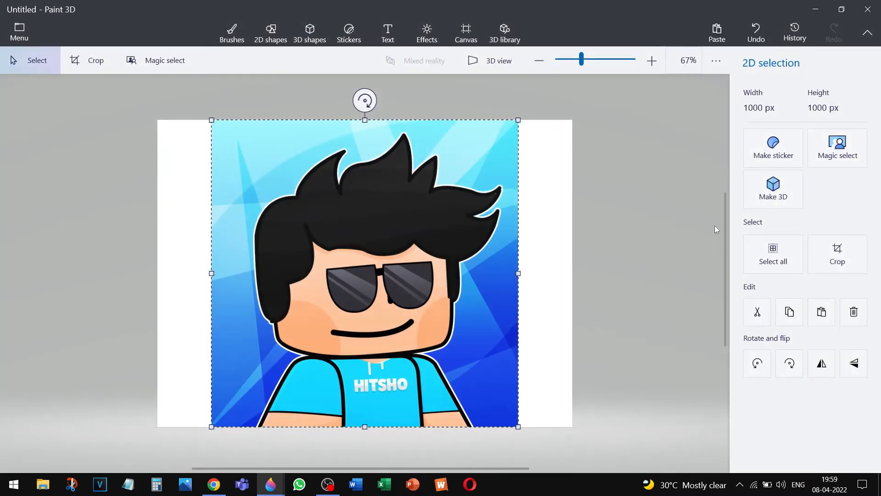
Crop to the avatar, sample the face's skin tone, paint a Marker stroke, then minimise Paint 3D
click(820, 263)
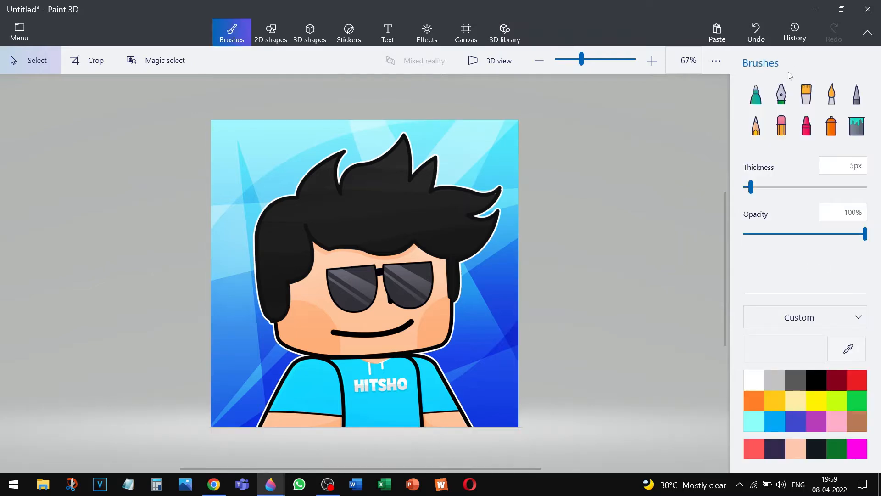
click(756, 98)
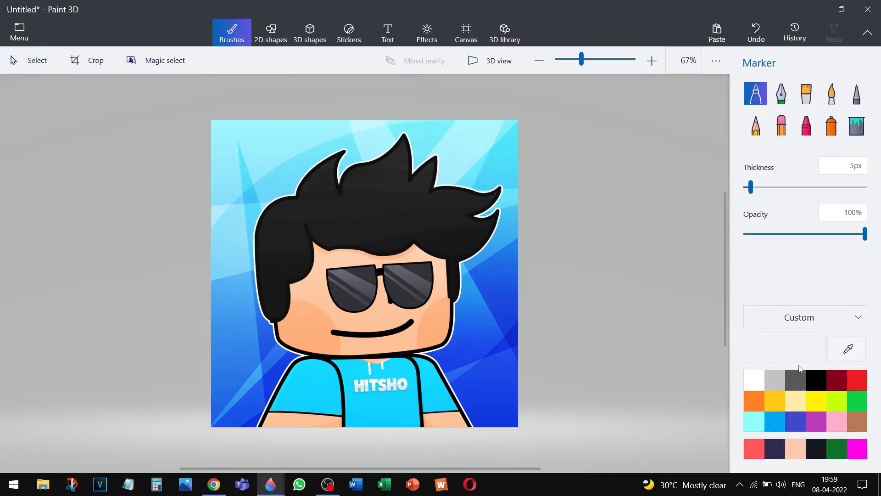
click(848, 350)
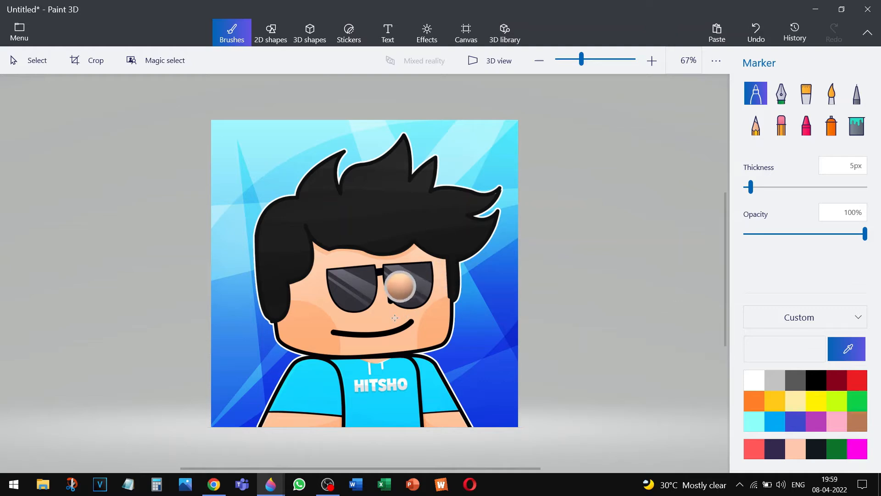
click(375, 316)
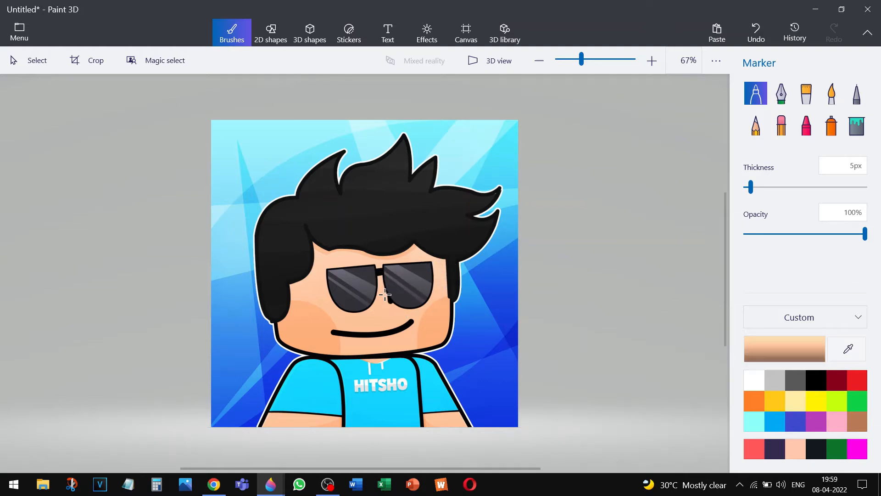
drag(385, 295, 393, 307)
click(817, 10)
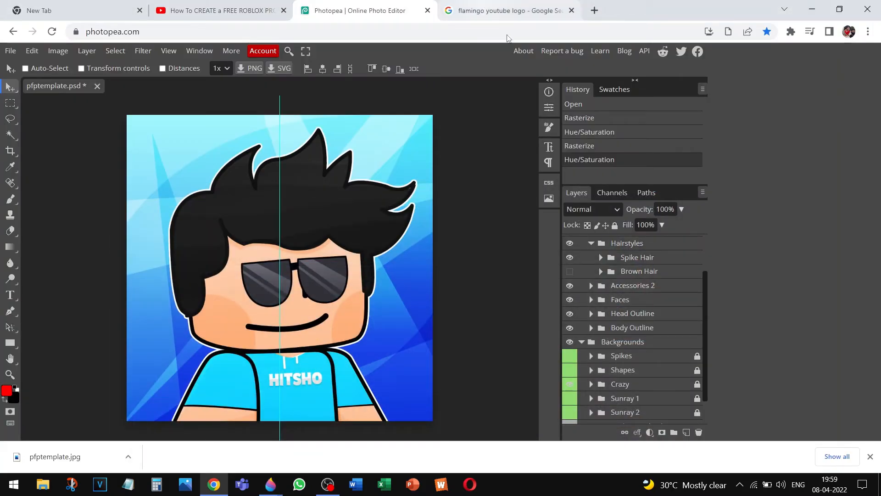
Copy the Flamingo cartoon image from the Google Images preview and switch to blank Paint 3D
click(488, 9)
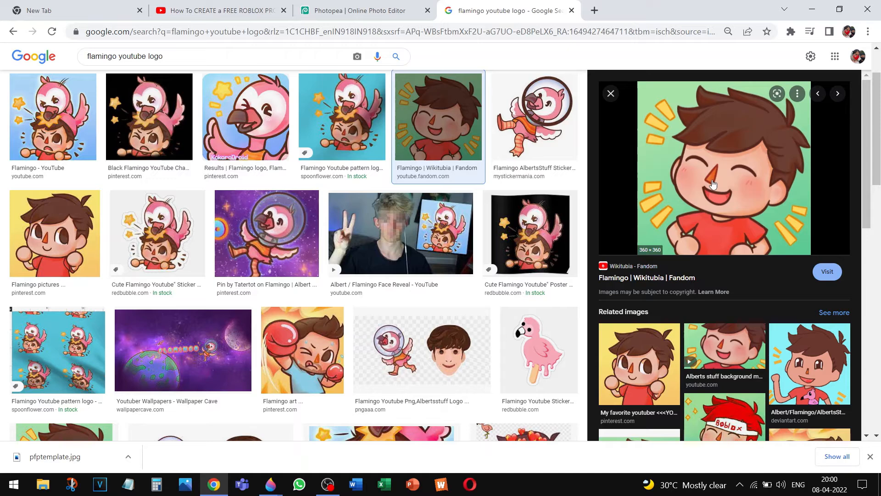
right_click(712, 180)
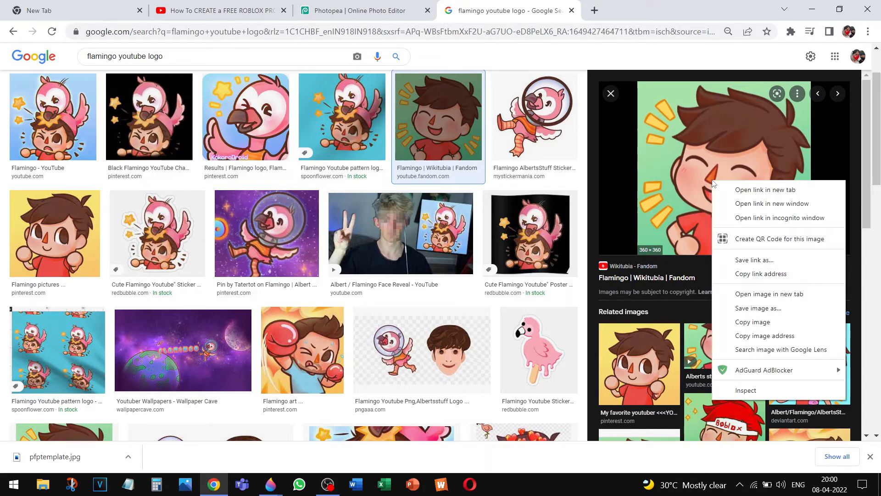
click(759, 320)
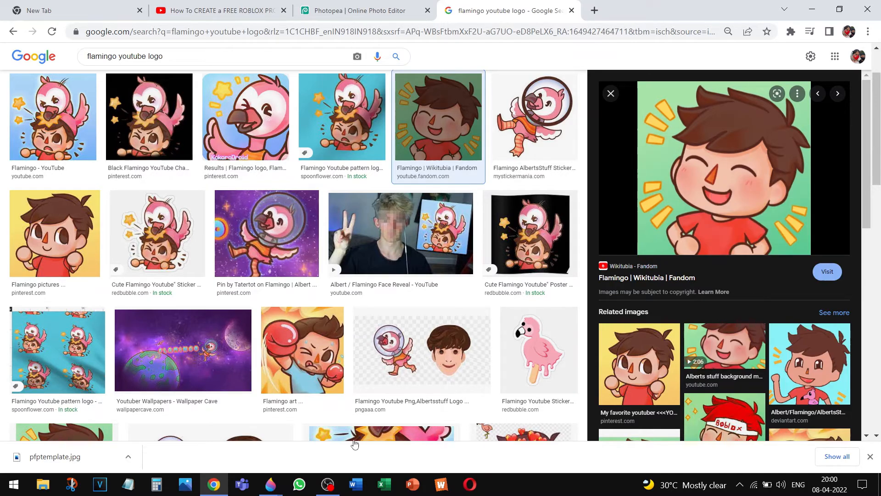
click(270, 490)
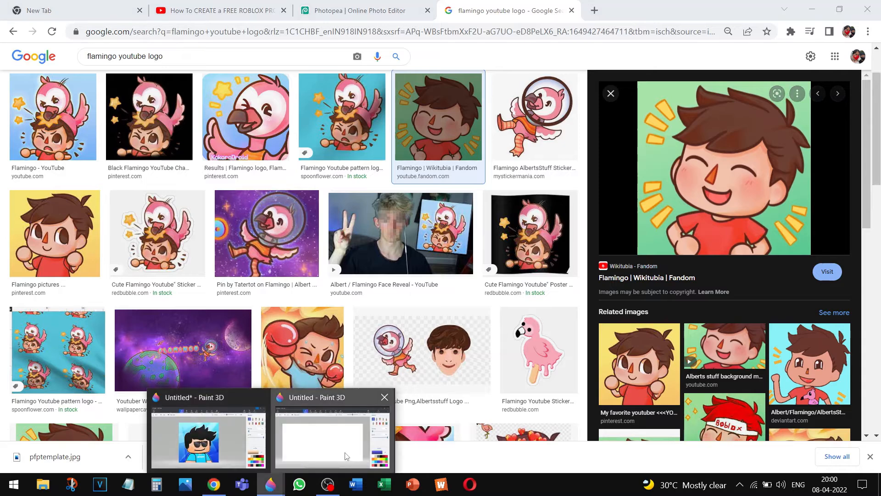
click(334, 436)
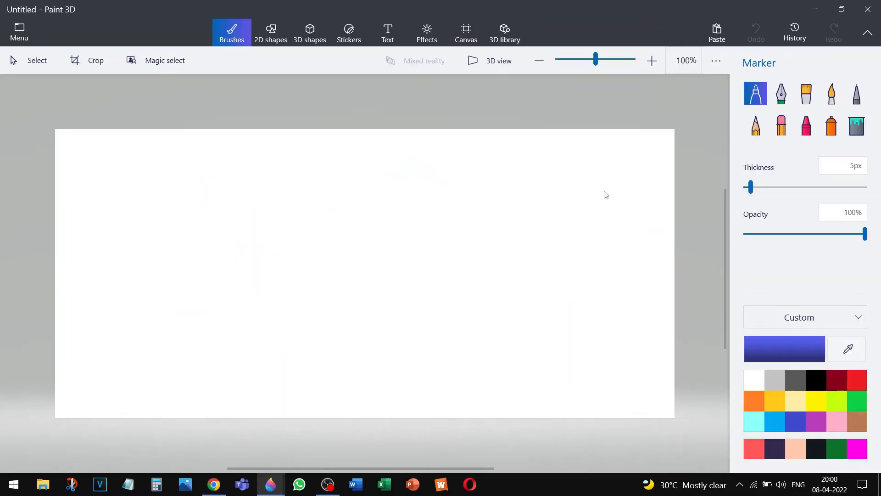
Paste the cartoon image, crop the canvas to it and zoom in
key(ctrl+v)
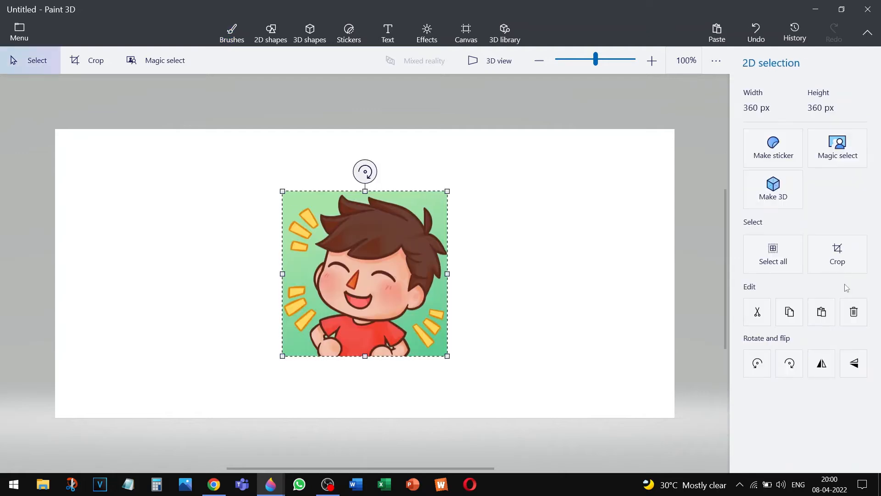
click(851, 252)
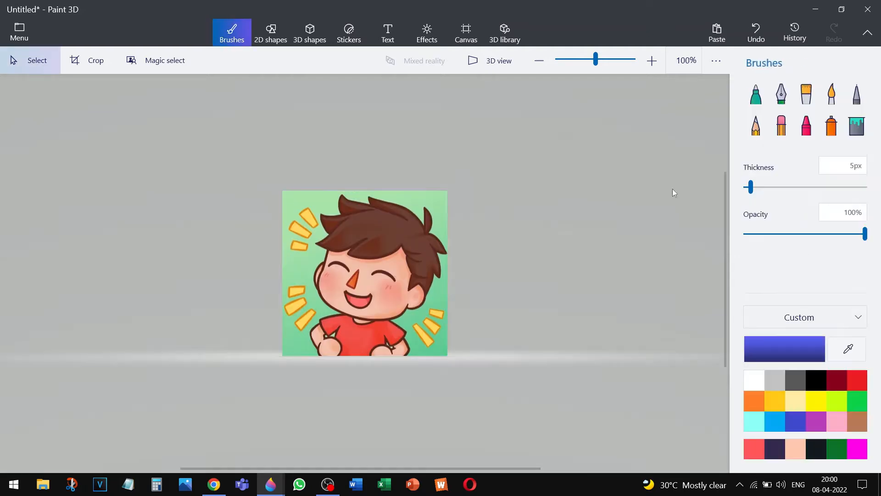
click(654, 61)
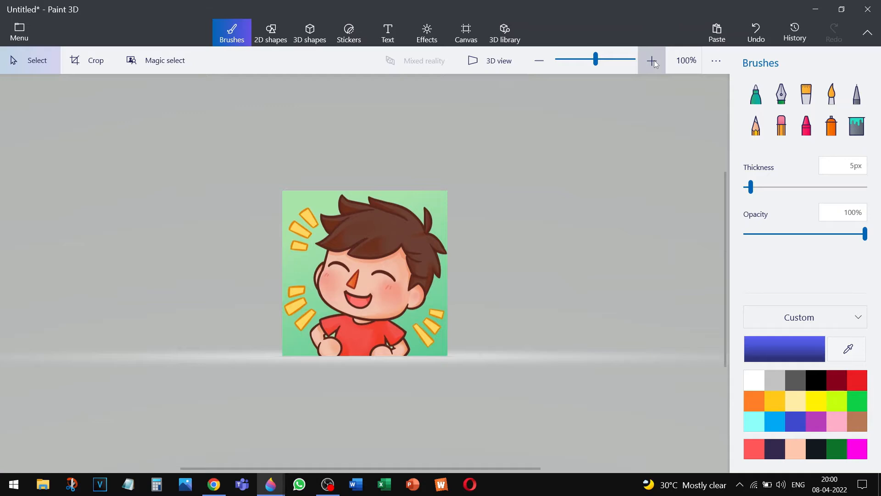
click(654, 61)
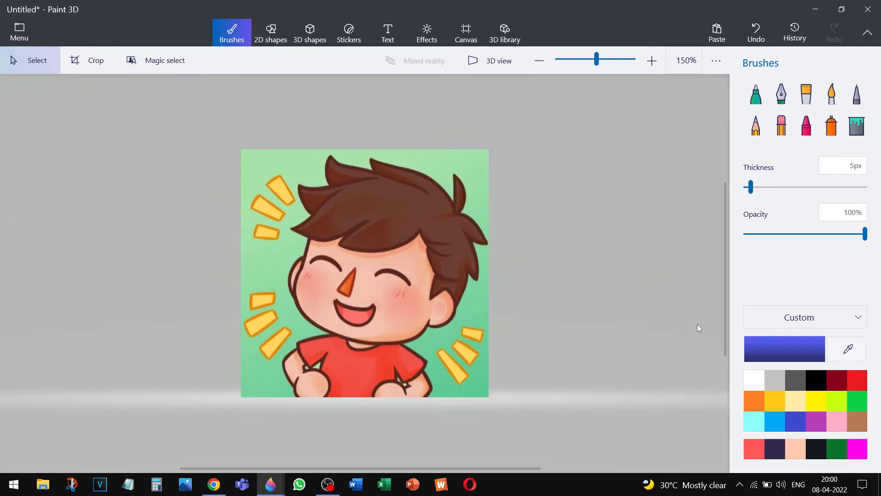
Sample the brown hair colour from the cartoon and copy its hex code
click(849, 345)
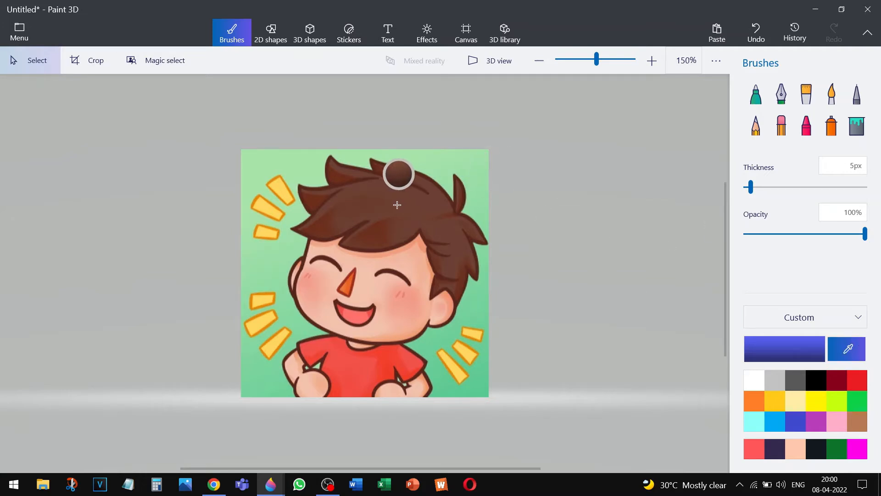
click(397, 204)
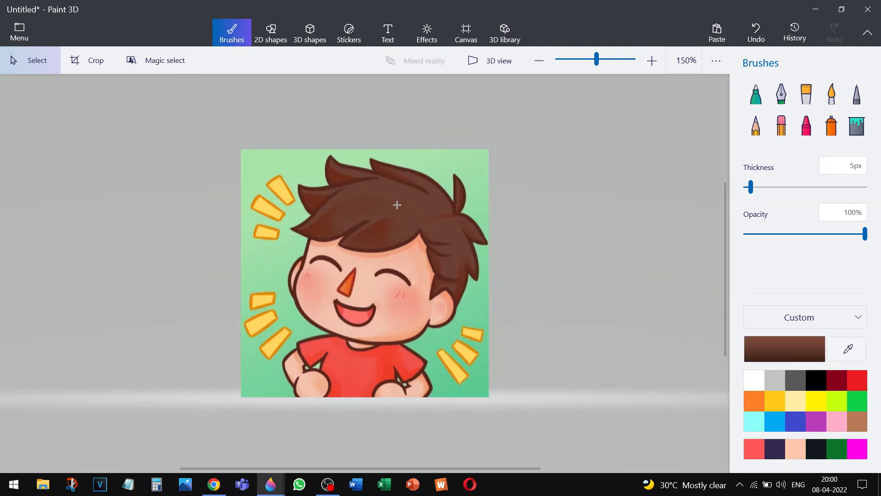
click(761, 353)
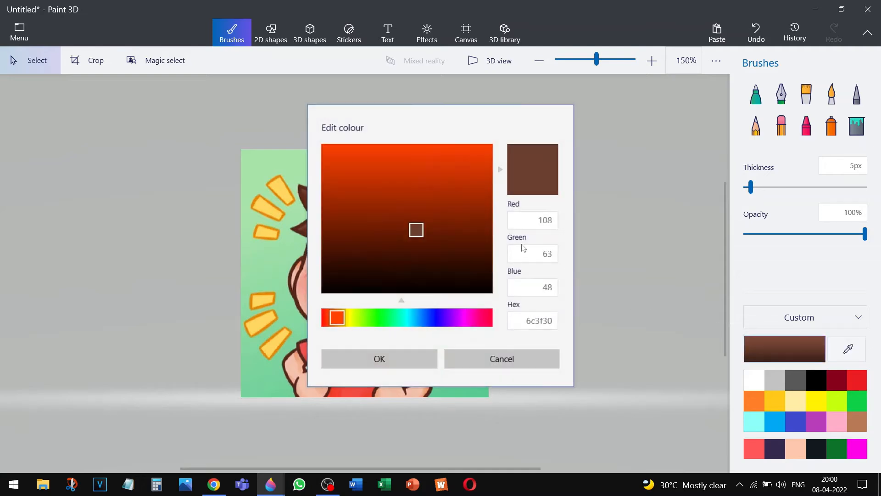
click(530, 319)
key(ctrl+c)
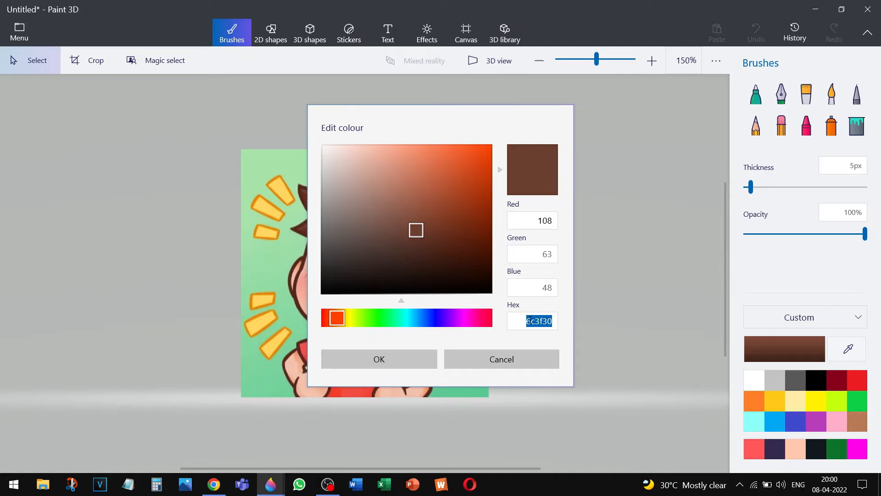
click(516, 362)
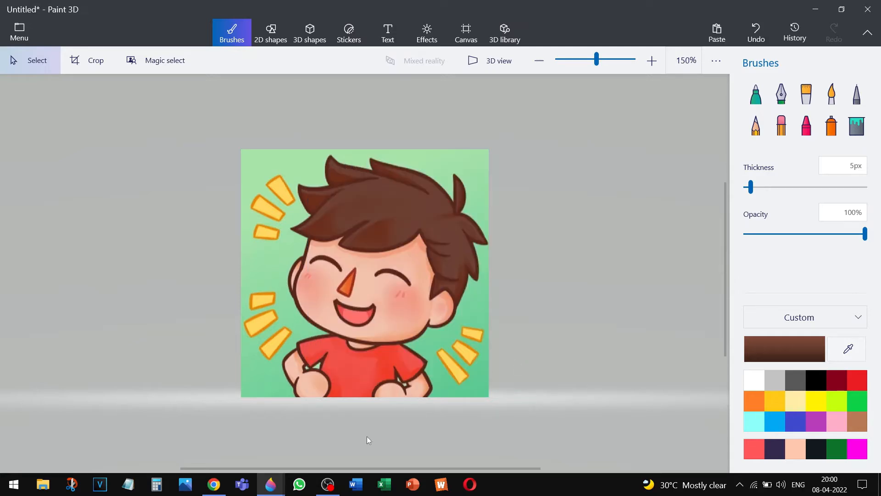
In the blue avatar's window, set the custom colour to hex 6c3f30
mouse_move(275, 486)
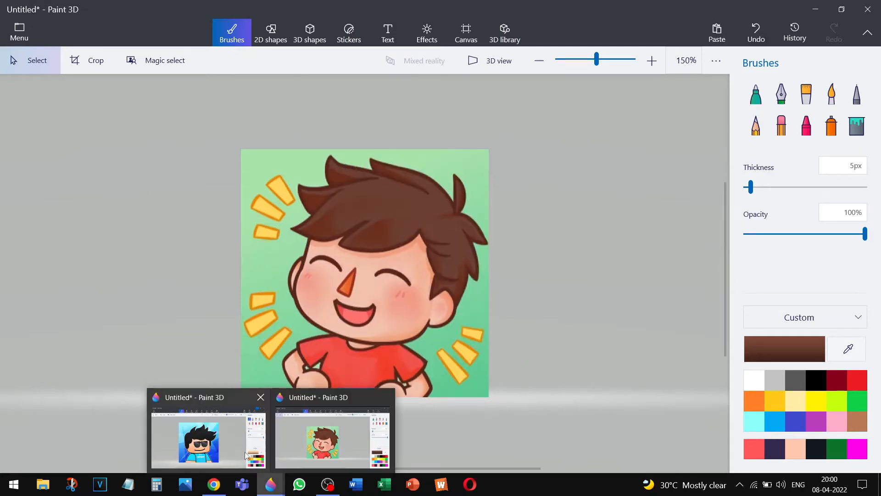
click(244, 454)
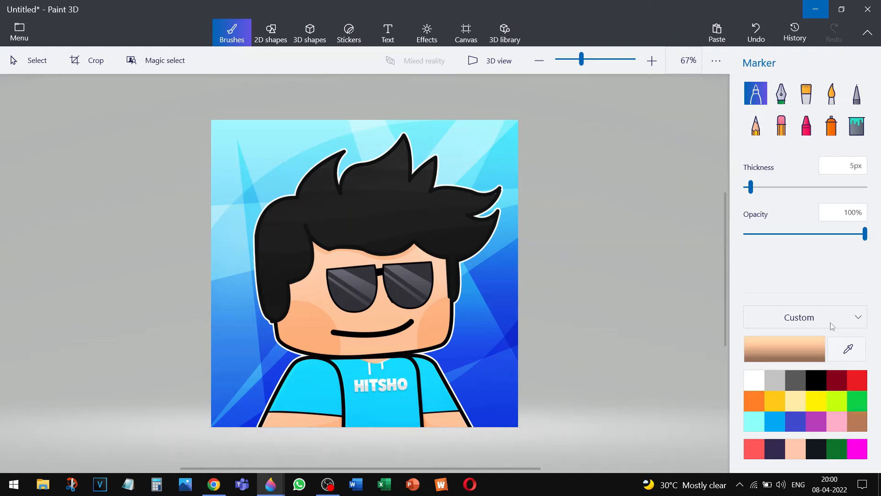
click(791, 339)
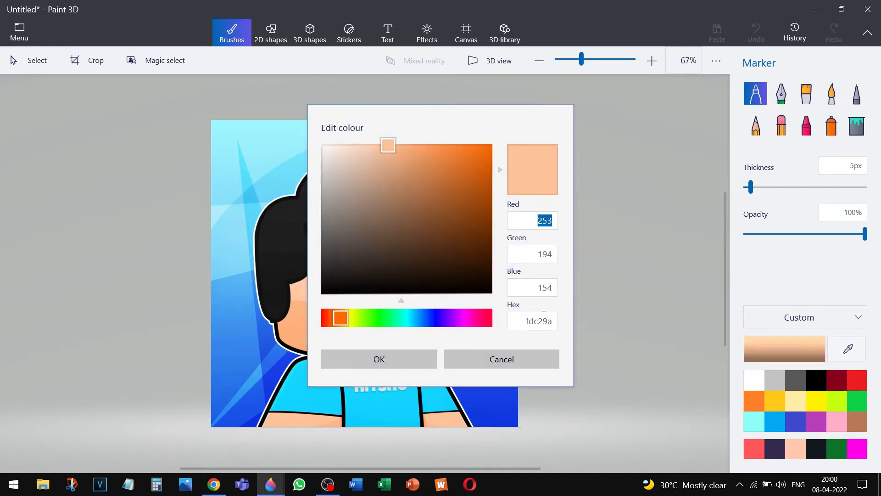
click(547, 318)
key(ctrl+v)
click(404, 361)
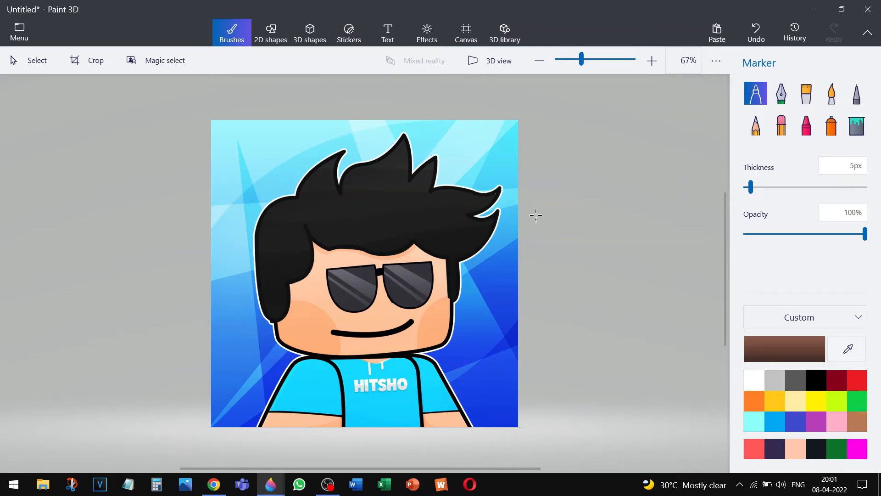
Draw a thin brown marker stroke along the left edge of the black spiky hair
mouse_move(274, 320)
mouse_down()
mouse_move(257, 276)
mouse_move(258, 220)
mouse_move(278, 203)
mouse_move(299, 201)
mouse_move(331, 159)
mouse_move(339, 155)
mouse_move(340, 194)
mouse_move(351, 169)
mouse_move(387, 157)
mouse_move(403, 137)
mouse_move(409, 186)
mouse_move(434, 161)
mouse_move(424, 199)
mouse_move(499, 189)
mouse_move(466, 210)
mouse_move(469, 222)
mouse_move(496, 215)
mouse_move(461, 253)
mouse_move(451, 294)
mouse_move(449, 258)
mouse_move(426, 243)
mouse_move(376, 250)
mouse_move(328, 244)
mouse_move(306, 222)
mouse_move(303, 270)
mouse_move(283, 283)
mouse_move(274, 322)
mouse_up()
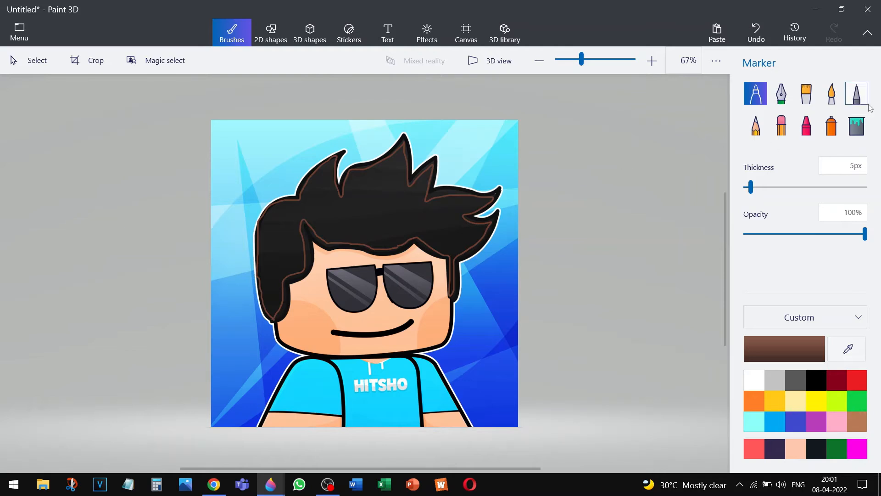
Fill the spiky hair brown with the Fill tool, undoing the accidental outline fill
click(857, 126)
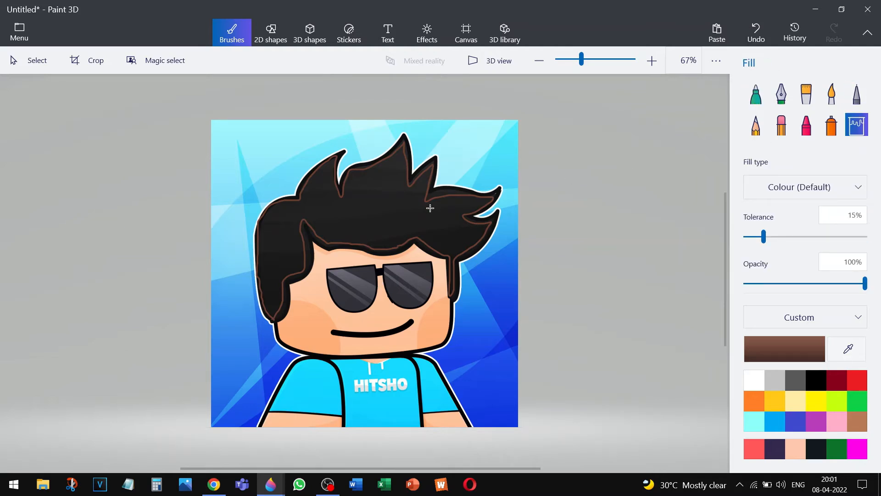
click(430, 208)
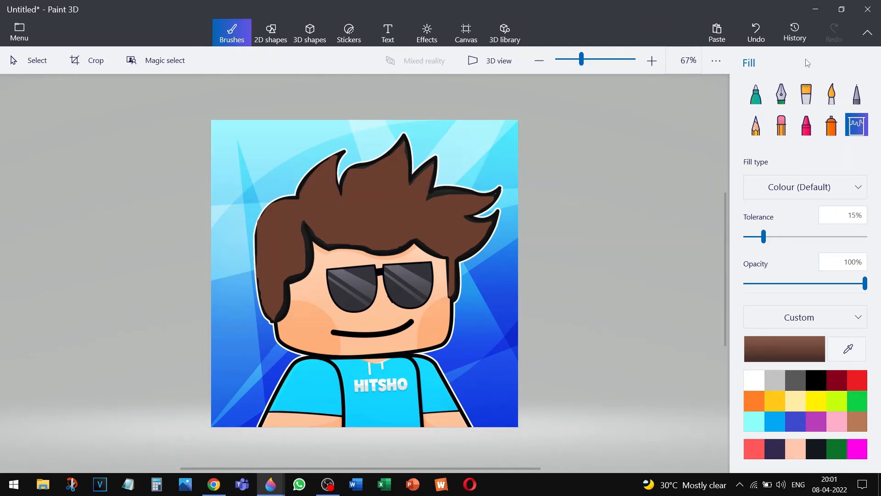
click(435, 194)
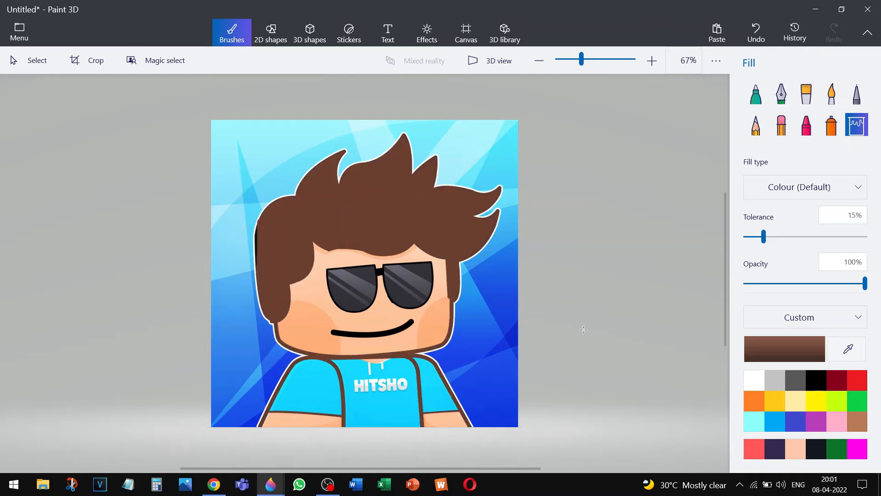
key(ctrl+z)
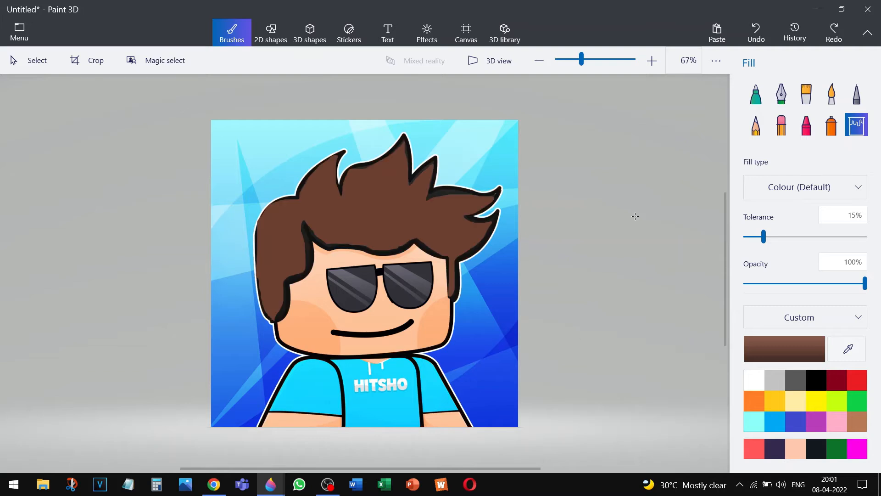
Adjust the marker thickness and paint brown along the hair's lower-left tip
click(755, 94)
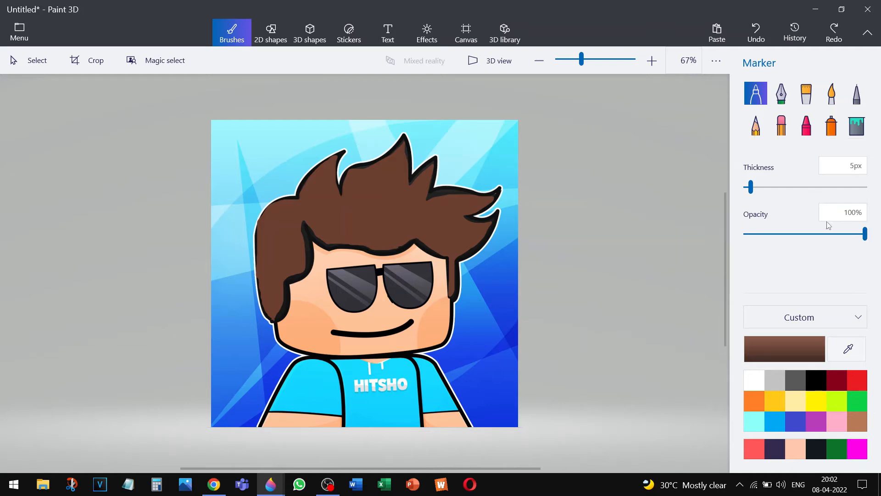
click(855, 167)
mouse_move(273, 318)
mouse_down()
mouse_move(282, 279)
mouse_move(282, 313)
mouse_move(286, 290)
mouse_up()
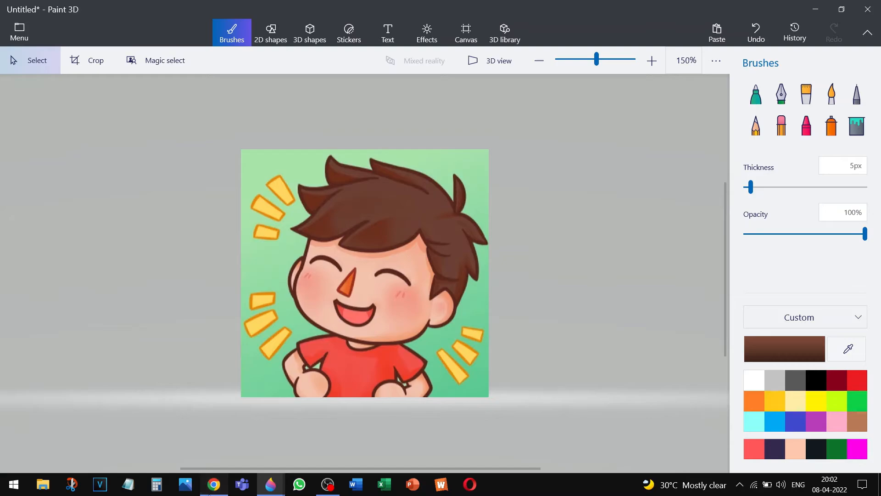
Bring Chrome forward and go to the Photopea tab with the profile picture template
click(213, 484)
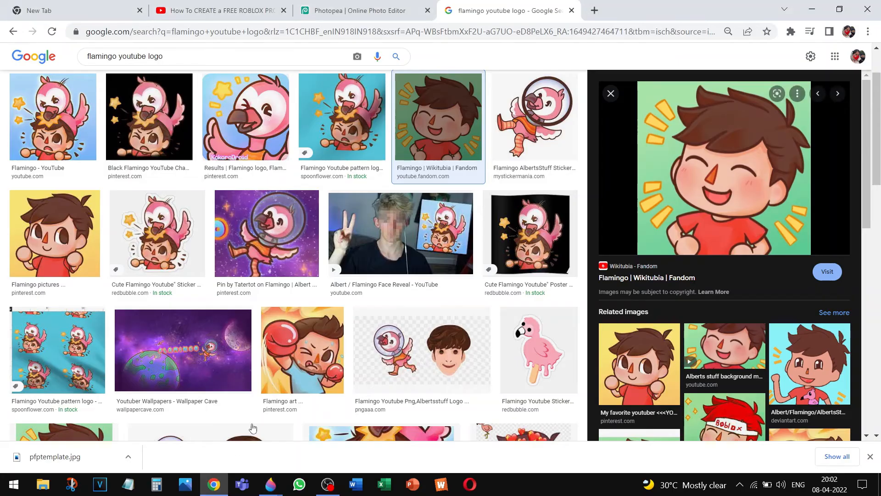
click(334, 17)
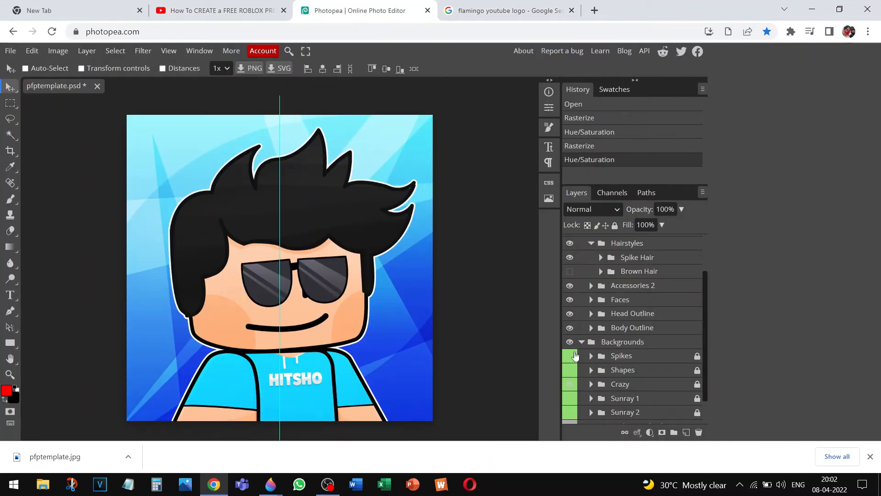
Expand the Spike Hair group and rasterize its Hair layer
click(600, 258)
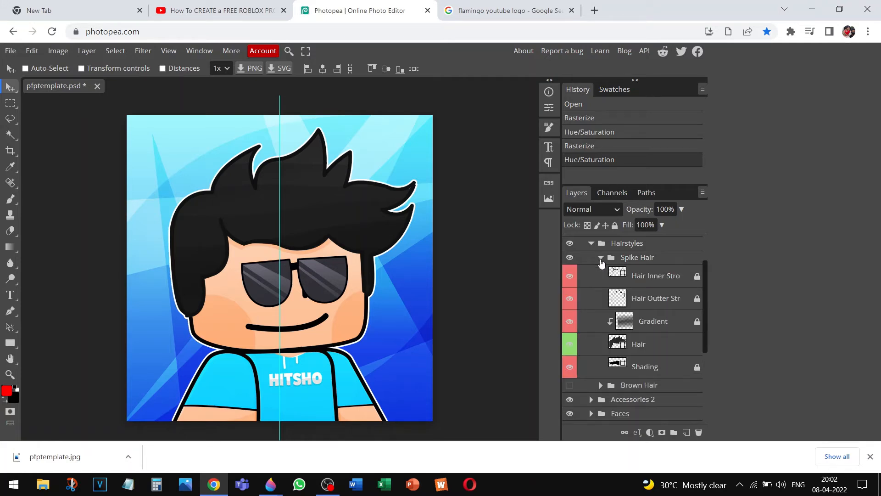
right_click(614, 345)
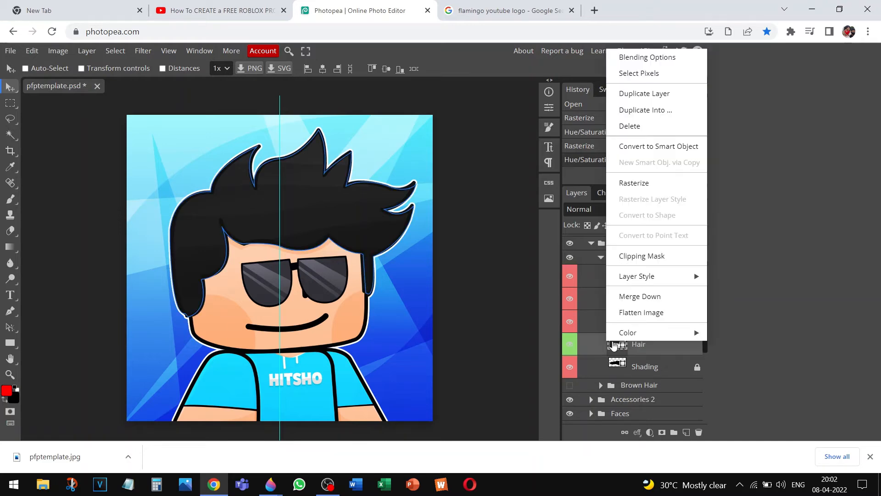
mouse_move(628, 335)
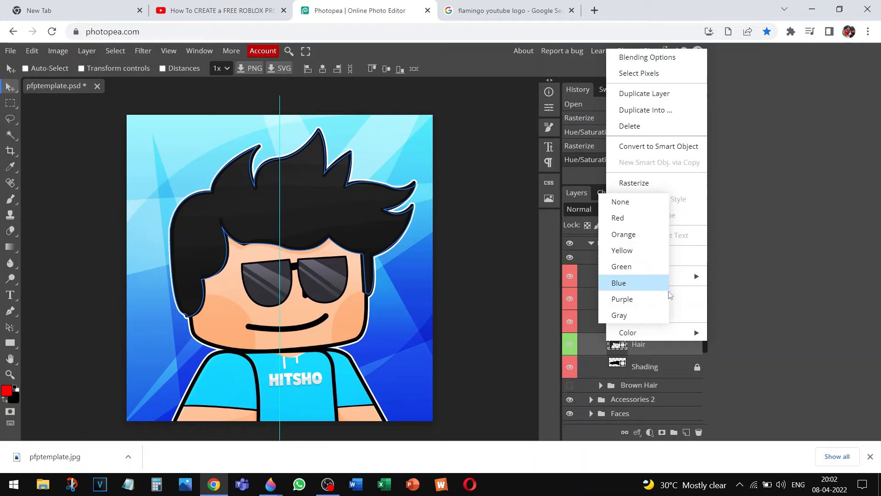
click(728, 233)
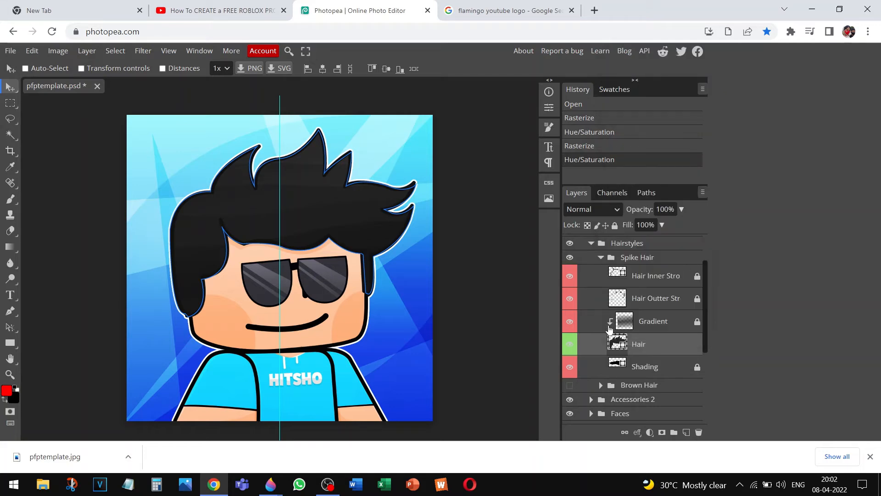
right_click(596, 347)
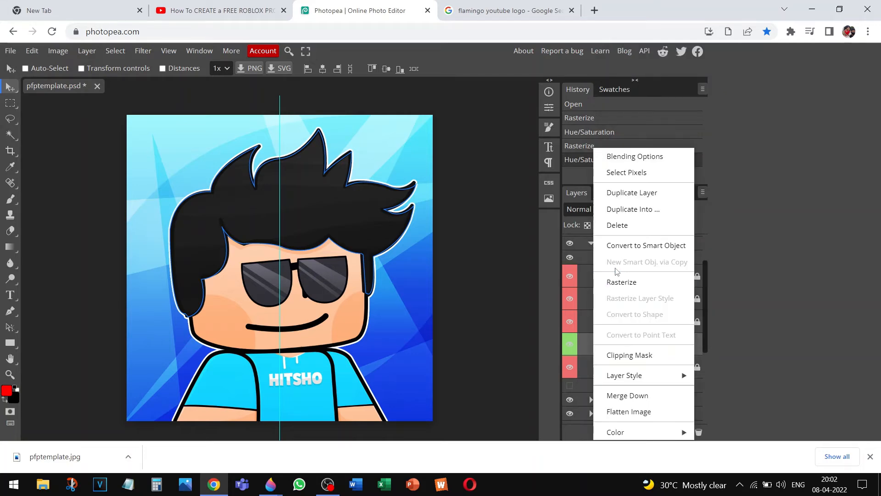
click(622, 282)
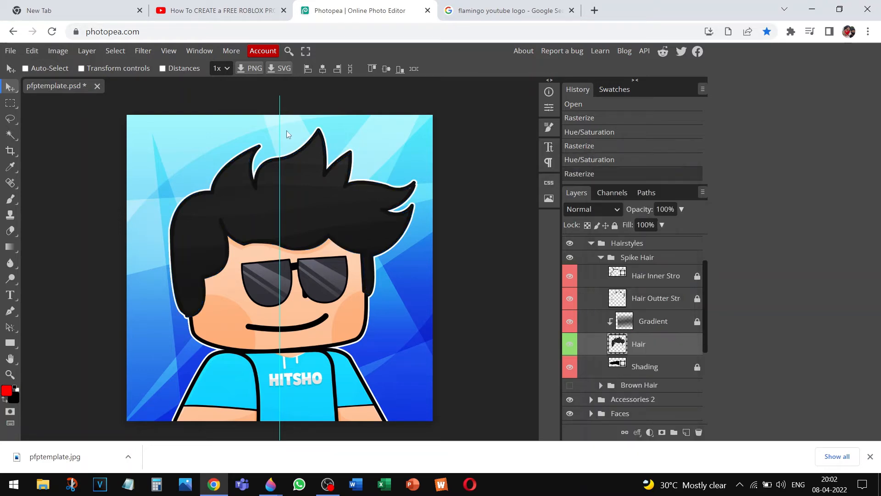
Try out Hue/Saturation hue, saturation and lightness on the hair, then close without applying
click(58, 51)
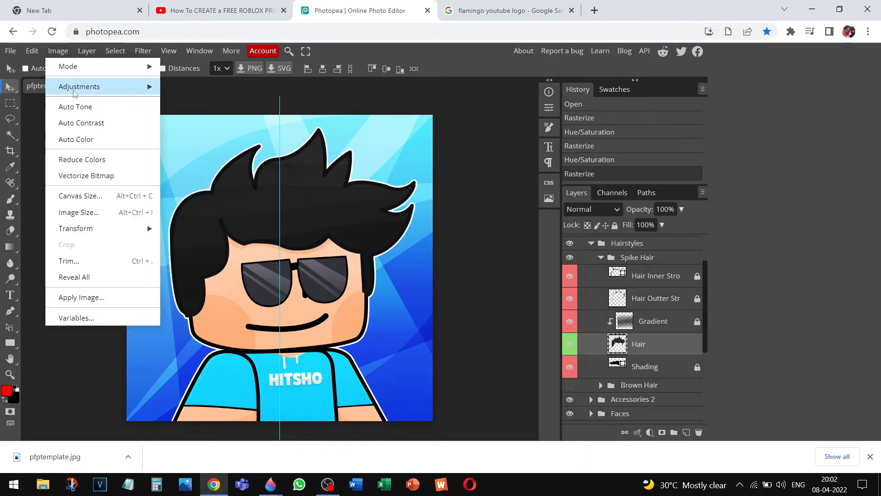
mouse_move(114, 87)
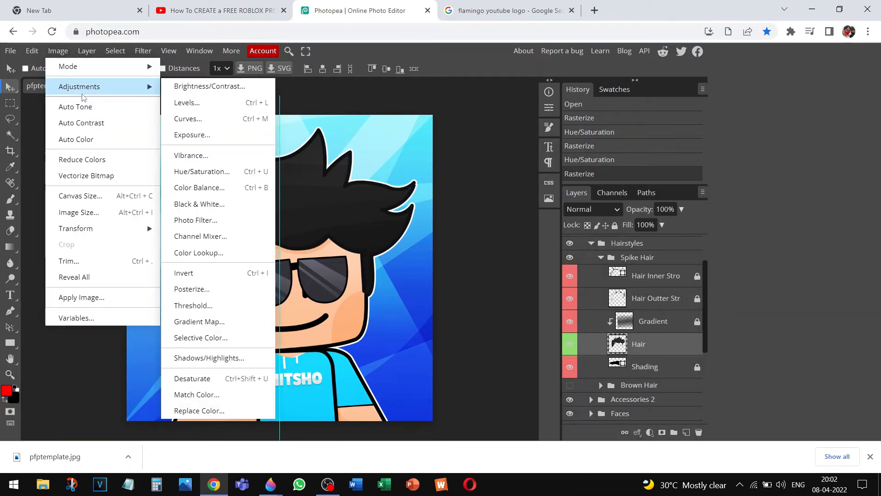
click(200, 173)
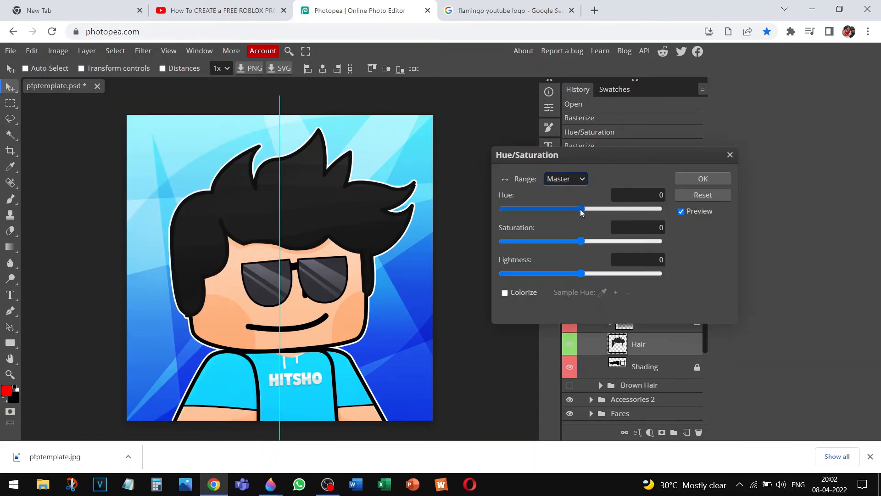
drag(580, 208, 630, 241)
mouse_move(580, 274)
mouse_down()
mouse_move(494, 272)
mouse_move(661, 274)
mouse_move(569, 274)
mouse_up()
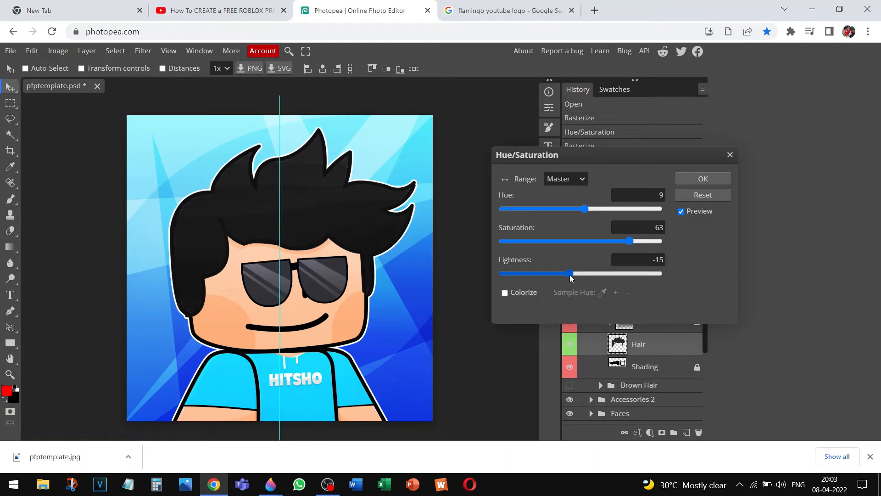
drag(630, 241, 499, 244)
drag(585, 208, 675, 202)
drag(507, 239, 667, 232)
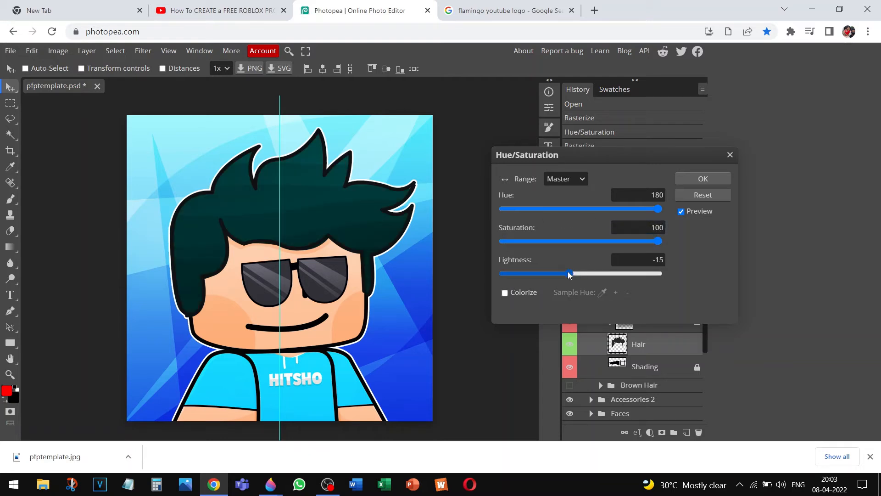
mouse_move(569, 275)
mouse_down()
mouse_move(670, 279)
mouse_move(577, 274)
mouse_up()
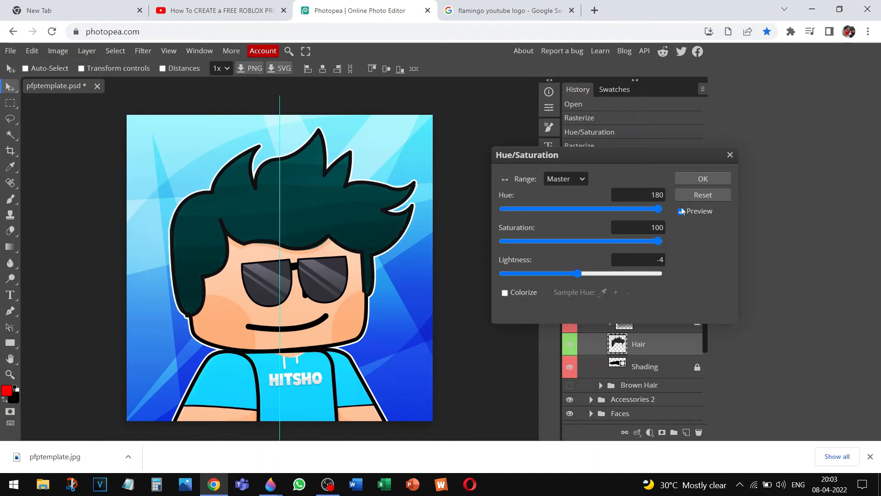
click(731, 154)
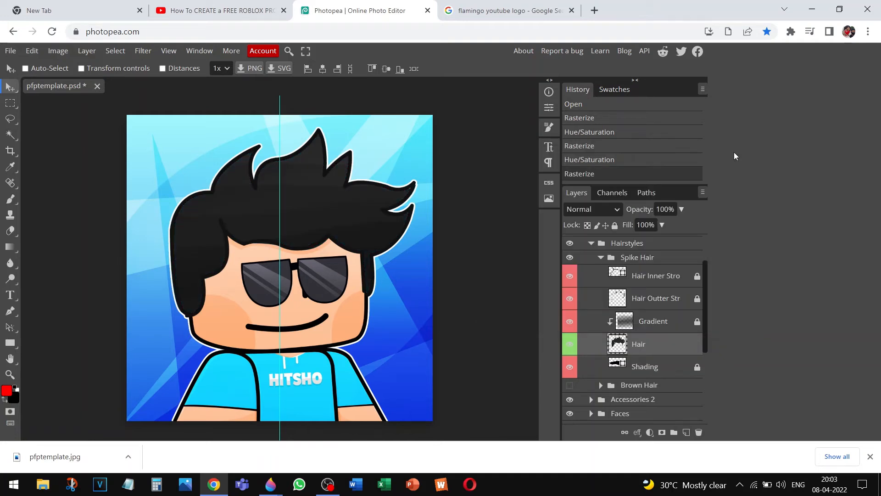
Give the Hair layer an orange colour label
right_click(627, 345)
mouse_move(642, 332)
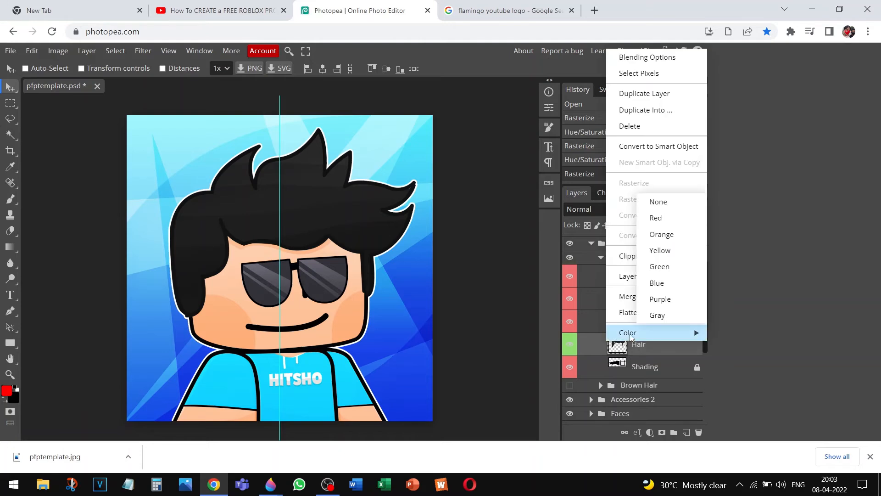
click(665, 234)
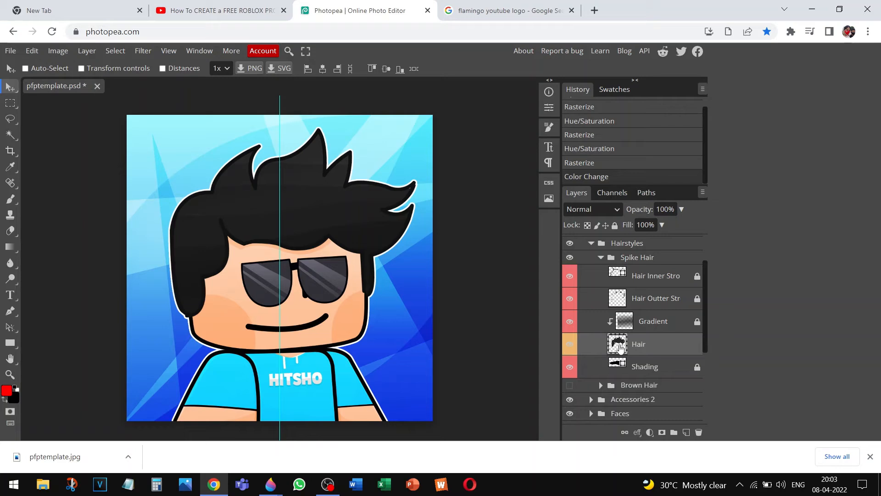
click(64, 52)
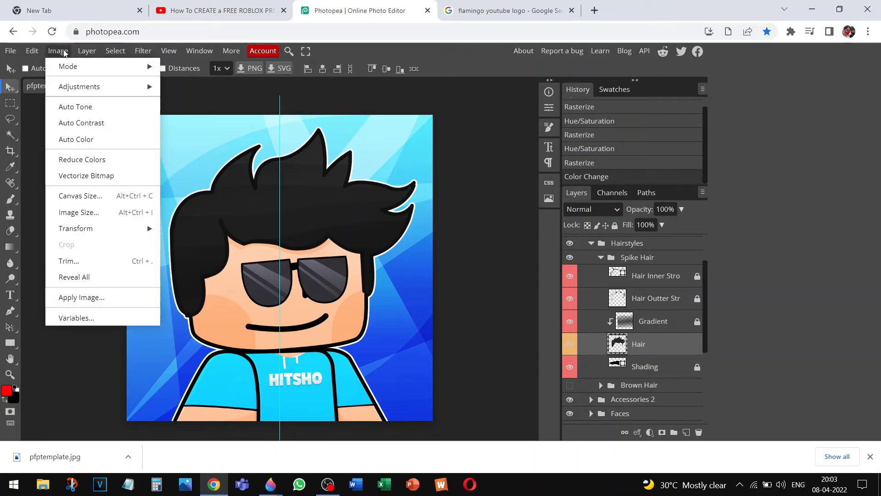
click(593, 348)
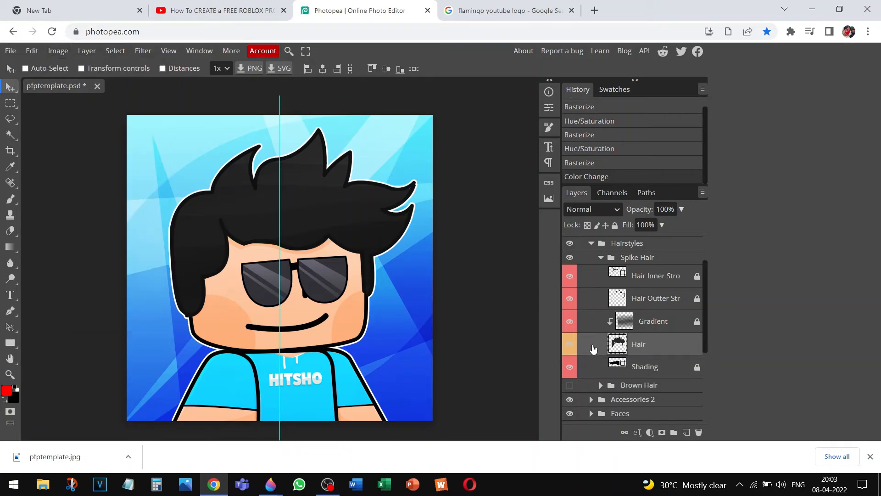
right_click(593, 348)
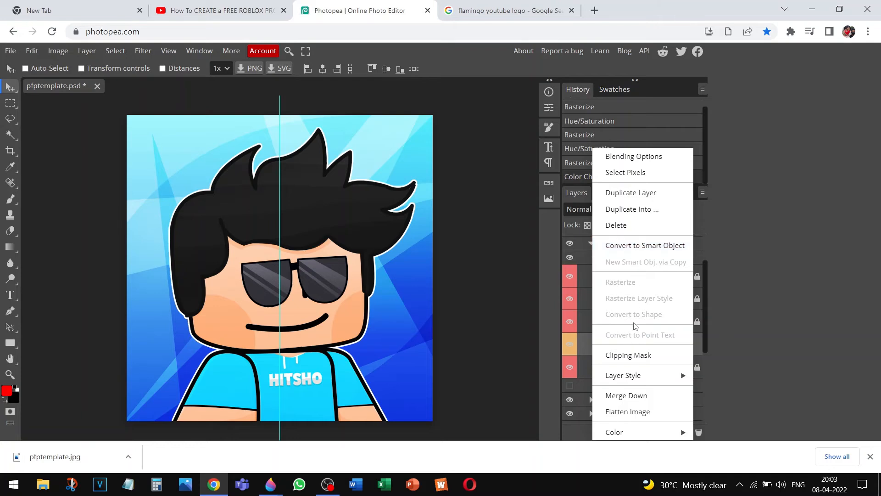
click(403, 268)
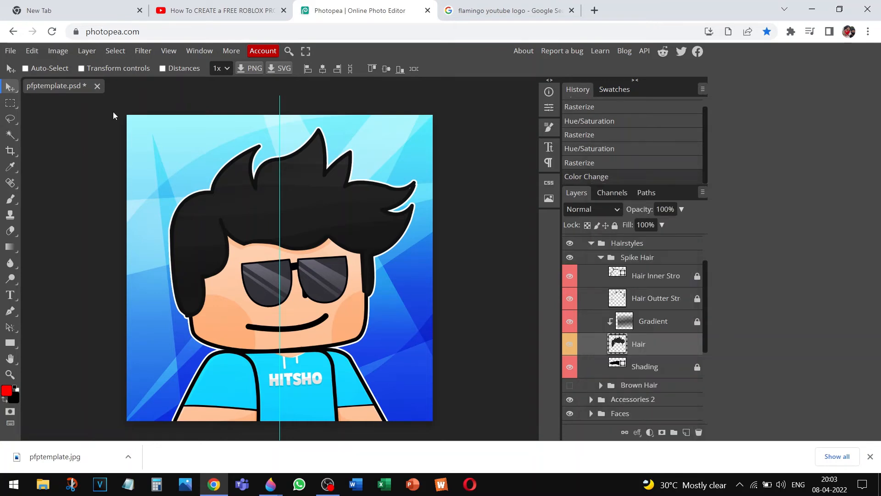
Apply Hue/Saturation to the hair: Hue -1, Saturation 100, Lightness -7
click(60, 52)
mouse_move(81, 88)
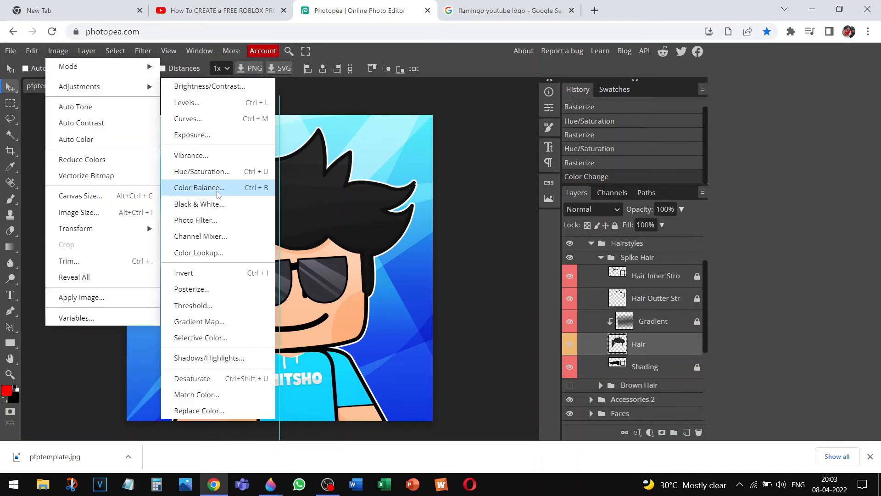
click(204, 170)
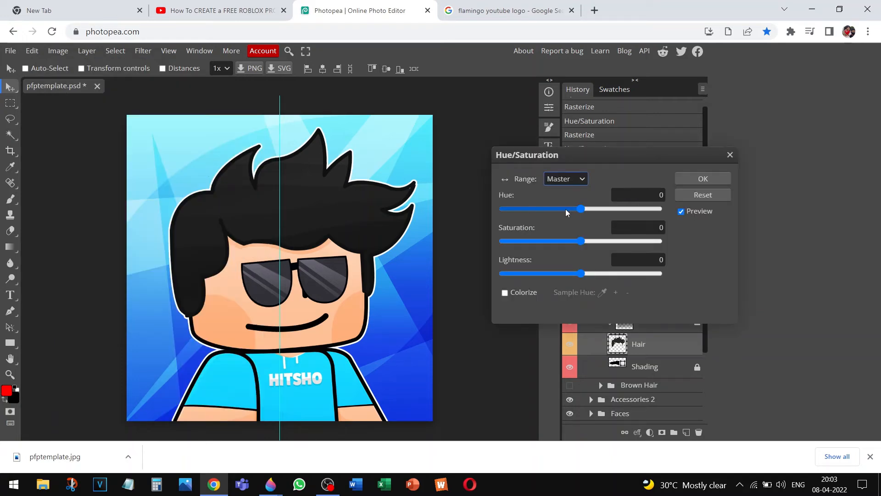
mouse_move(575, 210)
mouse_down()
mouse_move(504, 213)
mouse_move(588, 191)
mouse_move(580, 208)
mouse_up()
drag(582, 241, 707, 245)
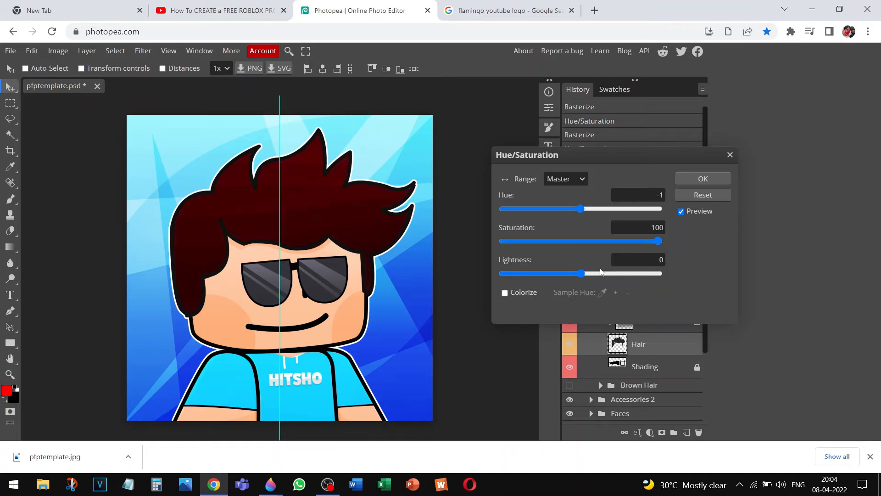
drag(600, 273, 574, 278)
click(556, 272)
click(664, 260)
key(BackSpace)
click(583, 249)
click(690, 182)
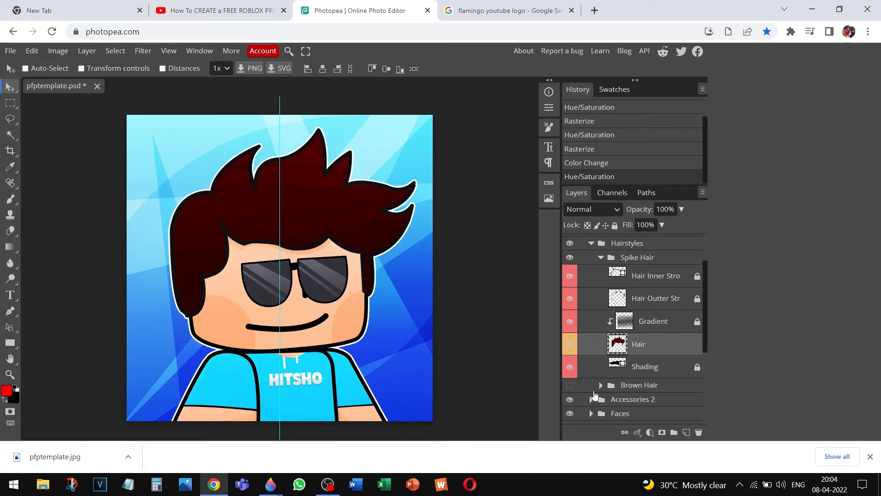
Collapse Spike Hair and expand Body Outline and Body Colors to reveal the Shirt Color layer
click(601, 257)
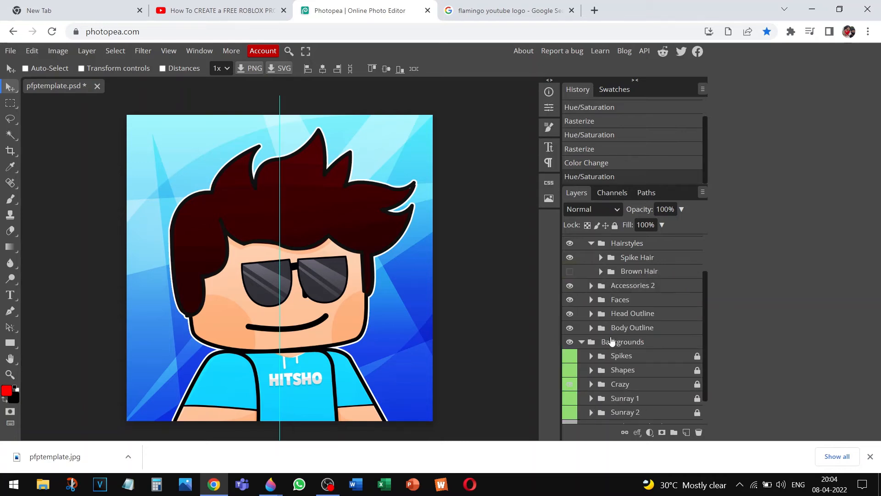
click(591, 327)
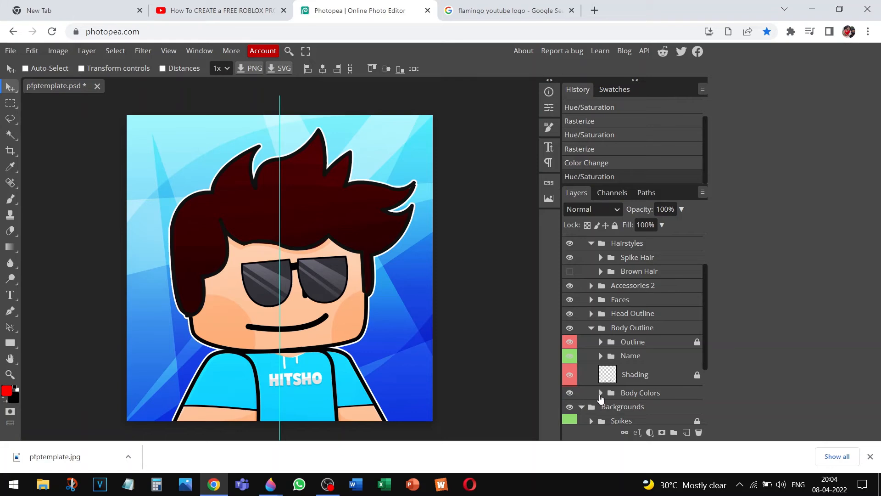
click(600, 393)
drag(704, 292, 704, 337)
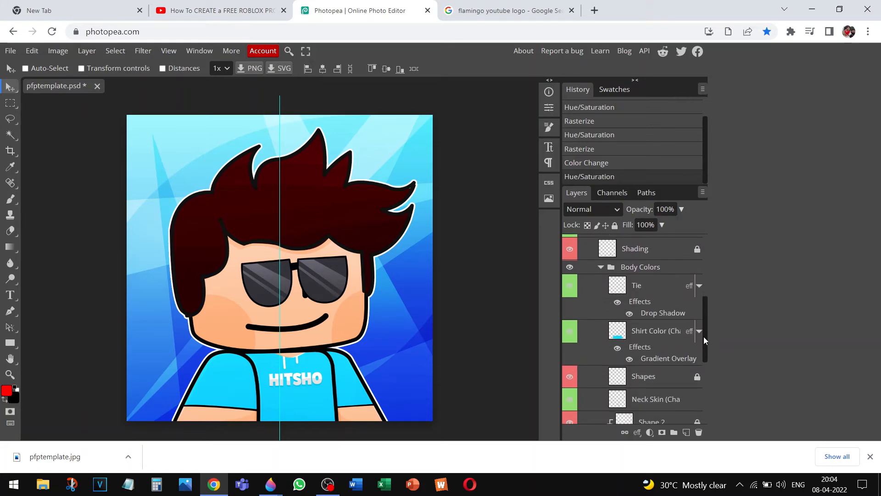
right_click(613, 325)
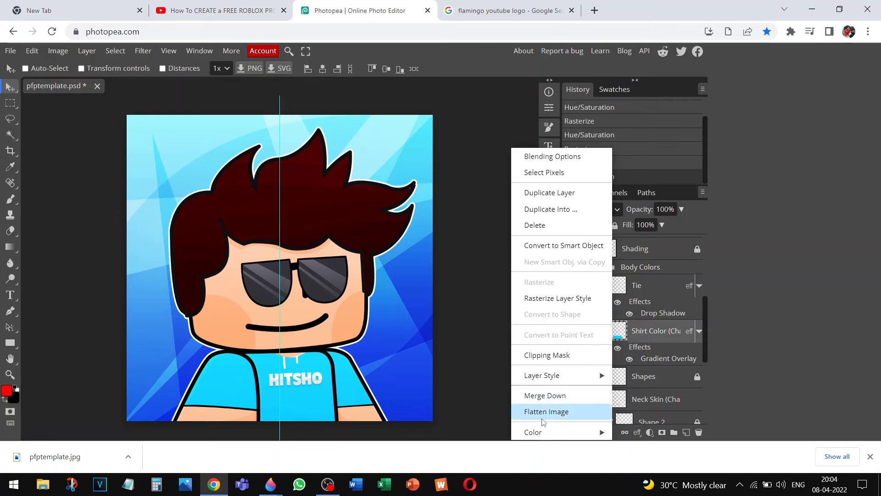
mouse_move(542, 431)
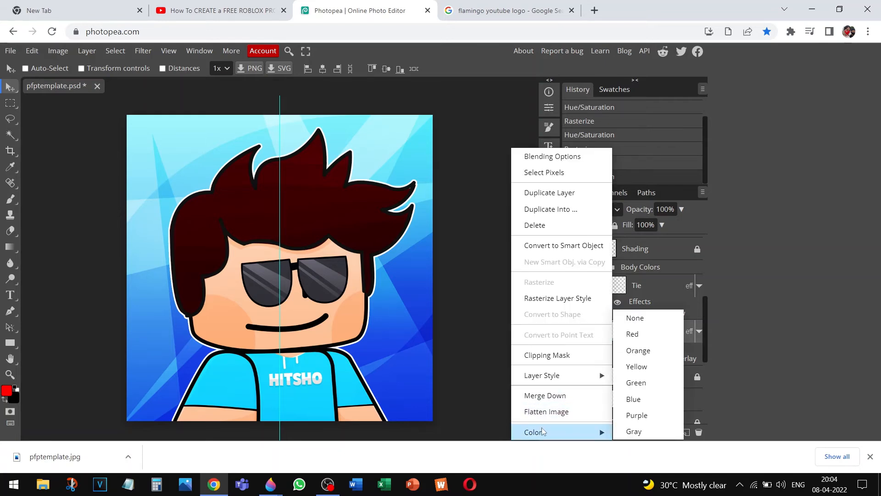
click(765, 354)
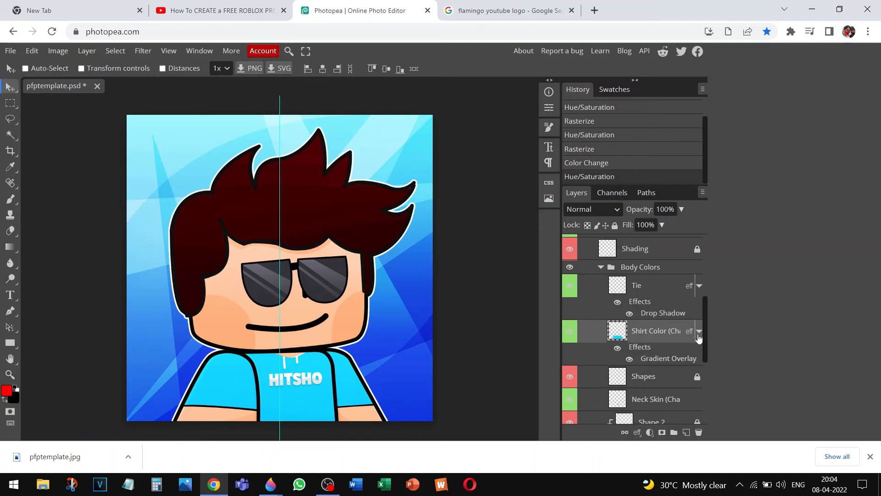
drag(703, 331, 707, 361)
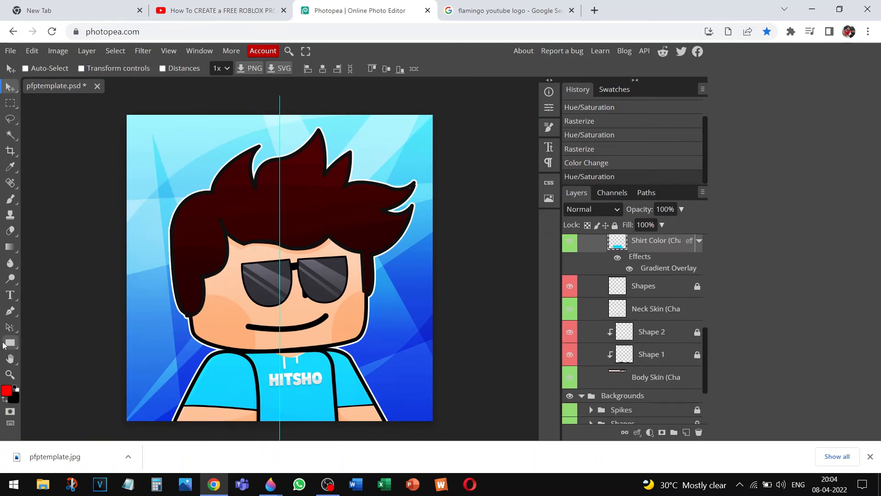
click(10, 295)
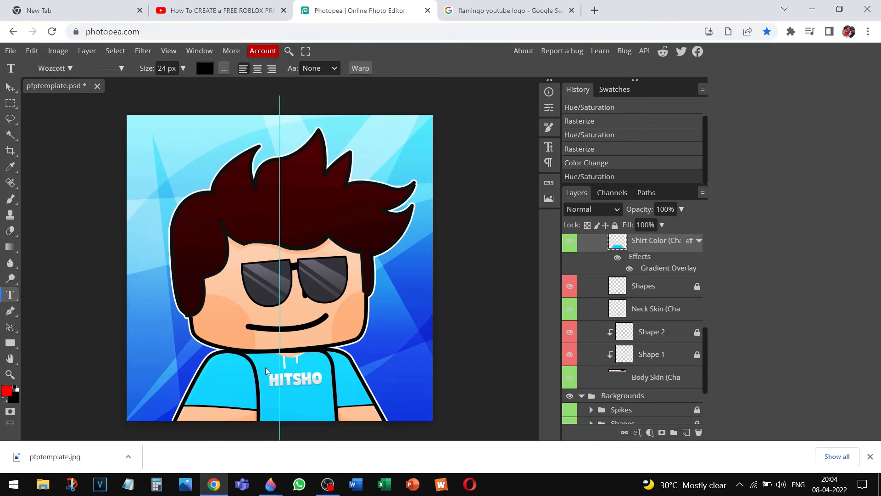
Commit a stray empty text layer on the canvas and hide it
click(282, 377)
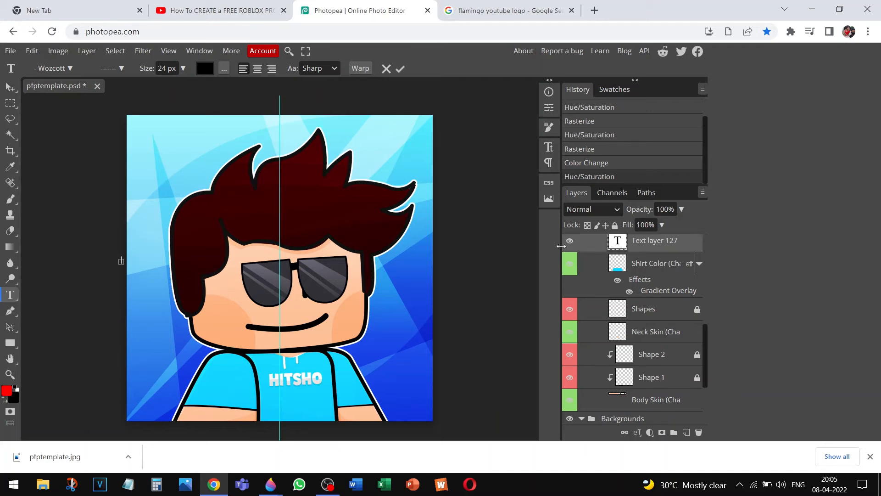
click(641, 247)
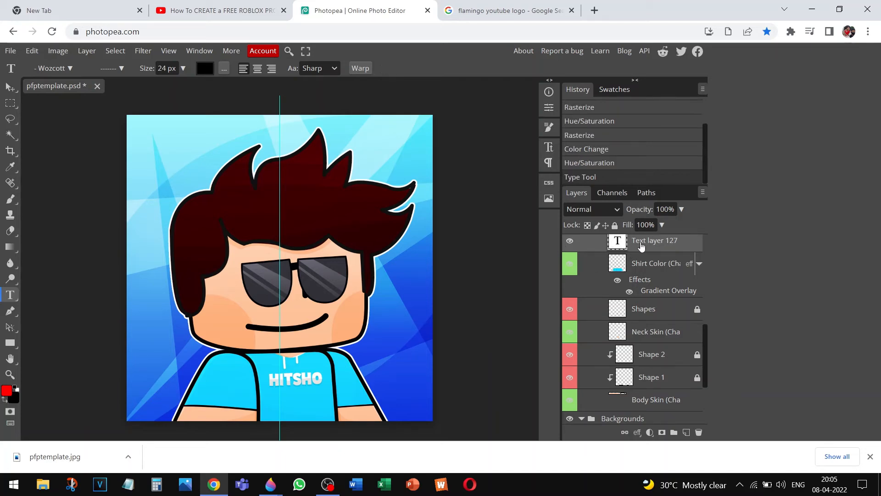
mouse_move(8, 294)
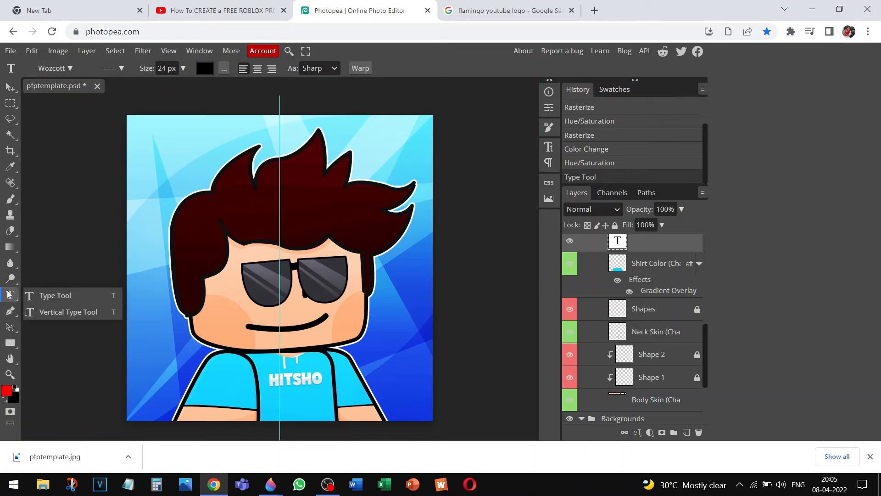
click(8, 87)
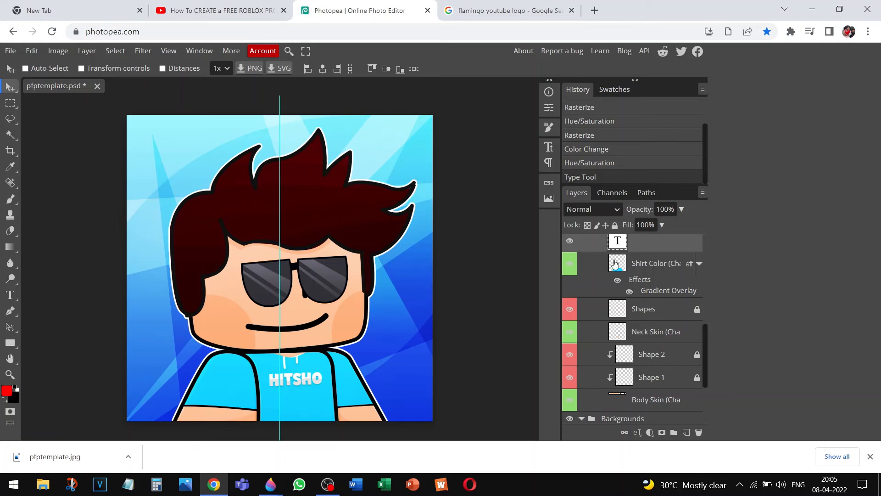
click(569, 241)
Collapse Body Colors, expand Name, and toggle the Text layer to confirm it holds the shirt lettering
drag(704, 339, 707, 311)
click(601, 263)
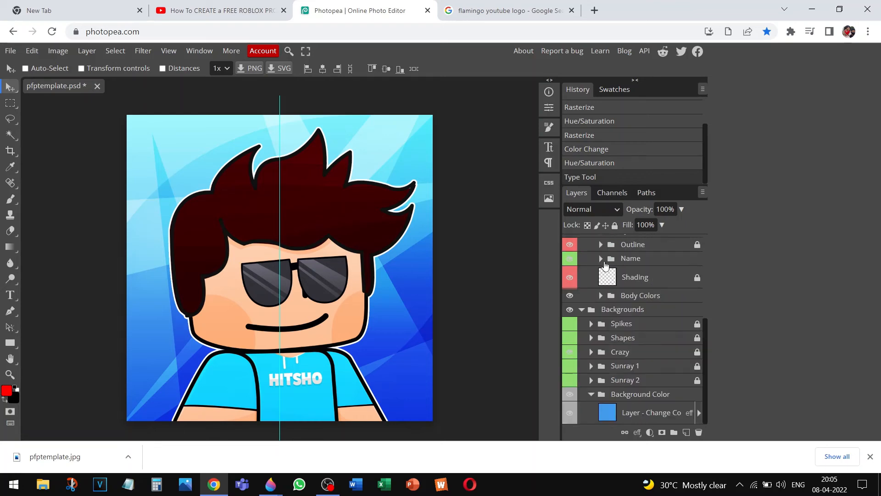
click(602, 260)
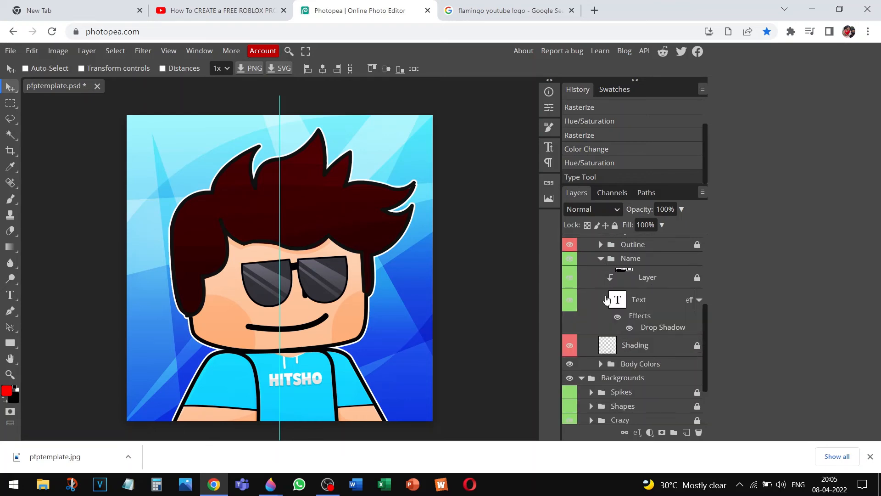
click(571, 301)
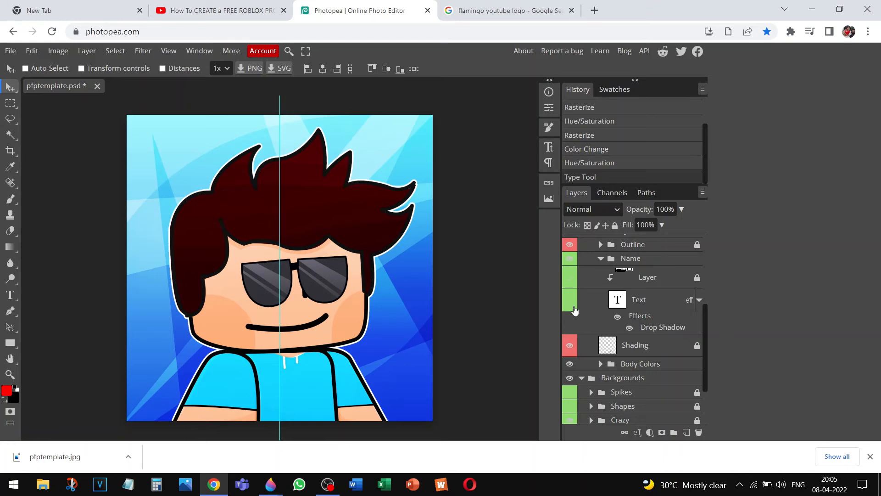
click(572, 304)
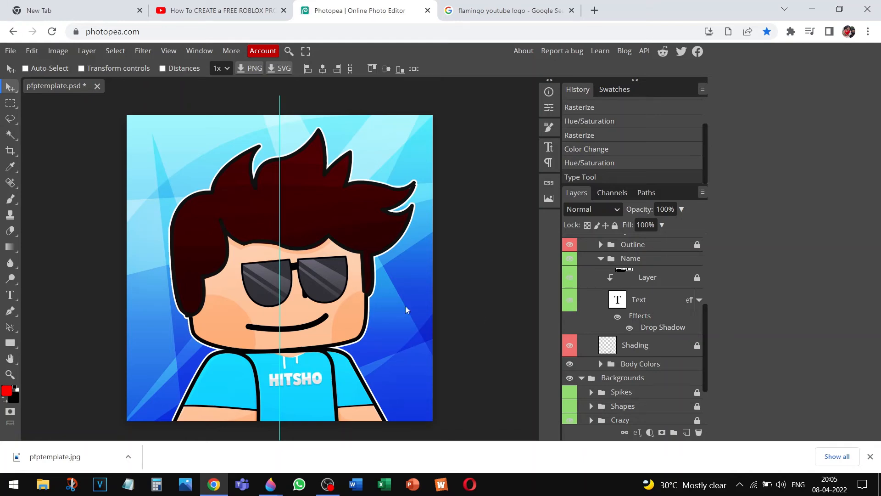
click(11, 295)
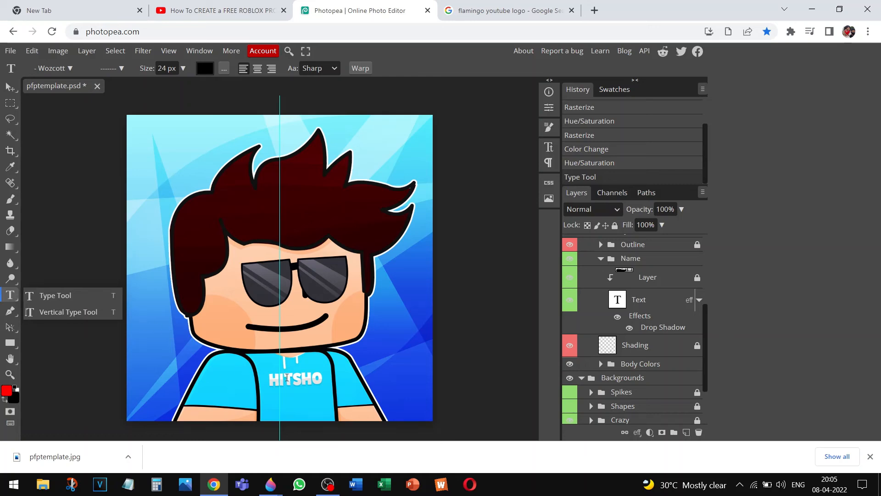
Select all the shirt lettering, type a new name over it, and commit the edit
click(287, 378)
key(ctrl+a)
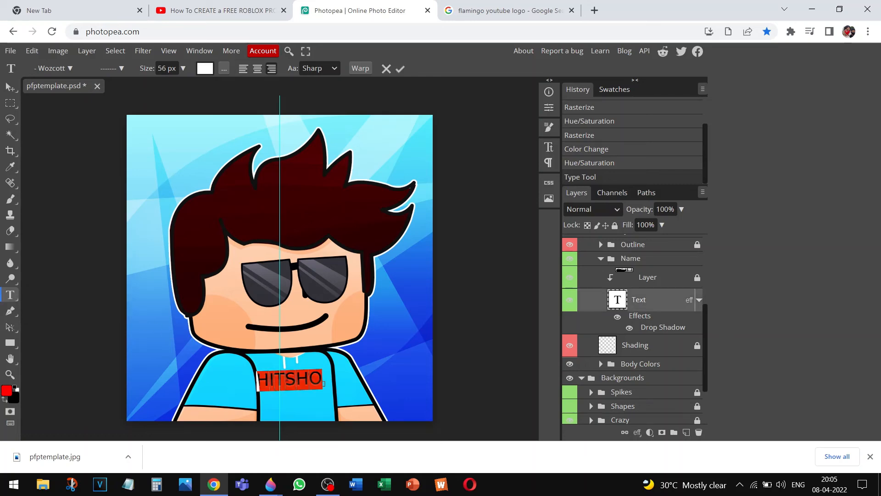
text(HH)
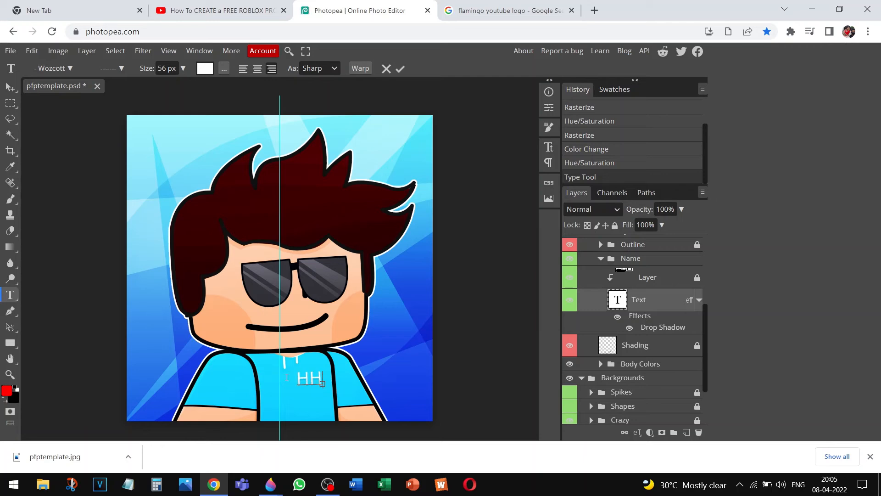
text(ENRY)
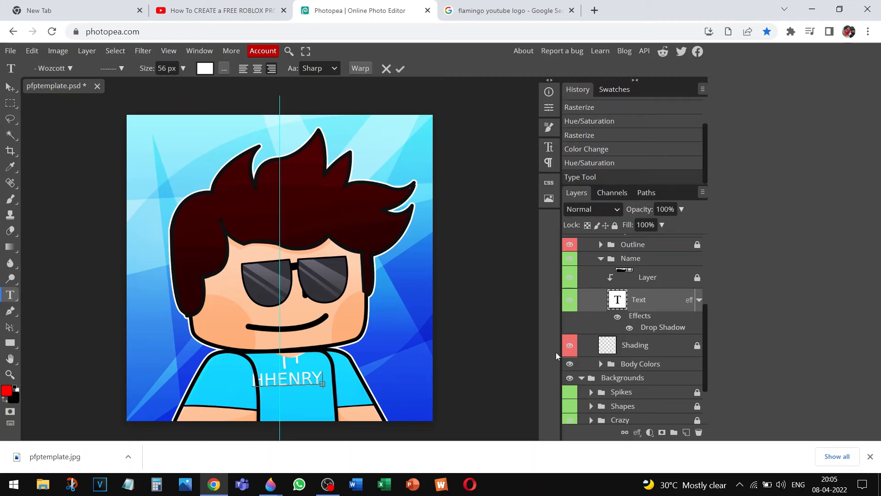
right_click(10, 296)
drag(109, 390, 73, 374)
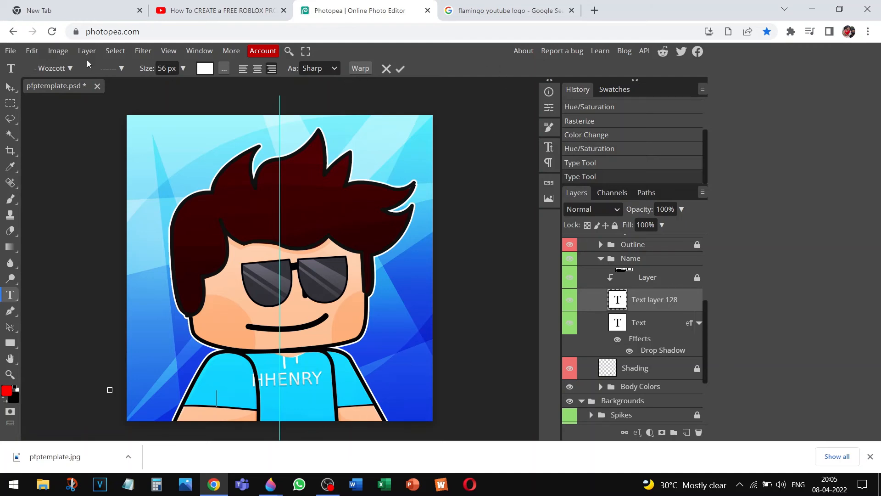
Commit the text edit and hide the shirt's name Text layer, leaving the shirt blank
click(569, 304)
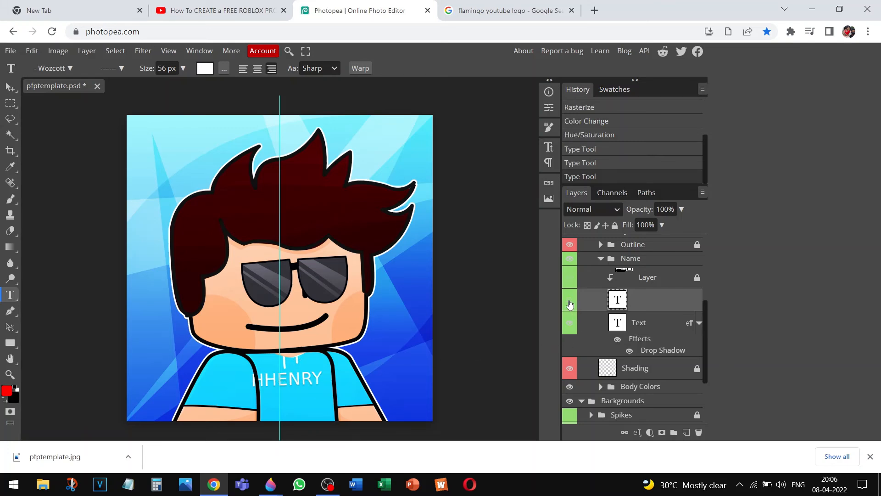
click(575, 323)
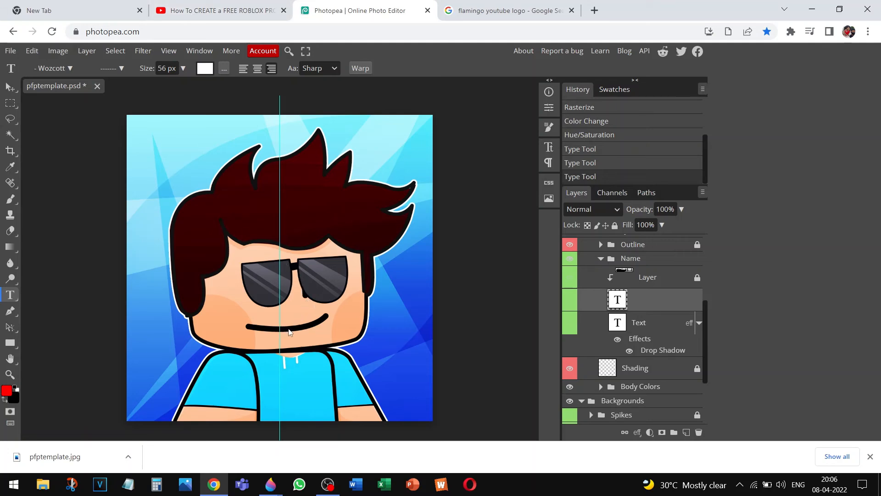
click(271, 484)
Rotate the smiling cartoon picture about -32° and box-select the area around its orange nose
click(324, 455)
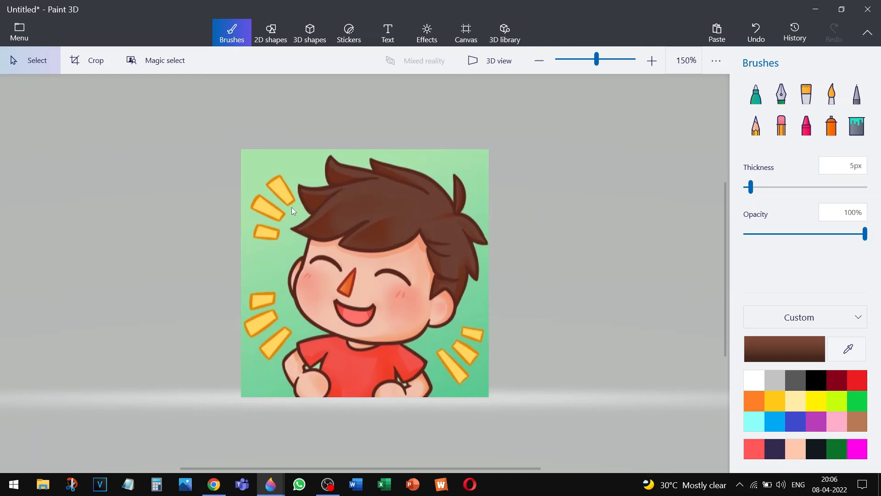
key(ctrl+a)
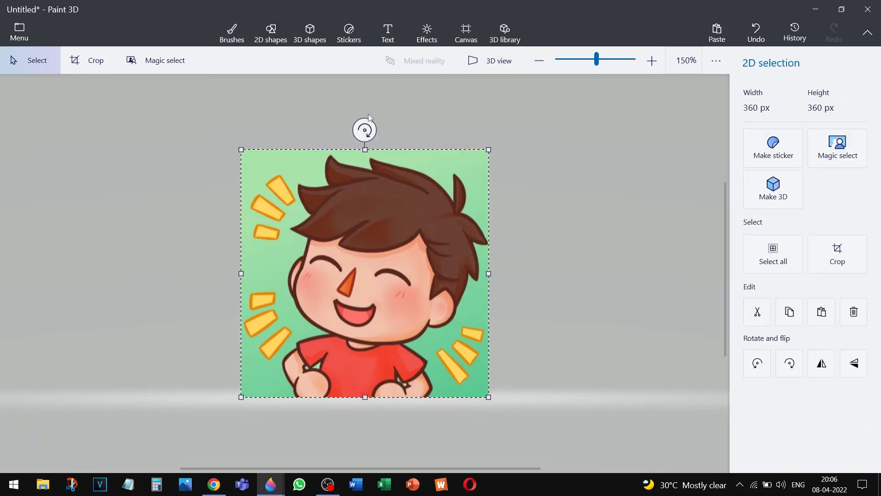
mouse_move(365, 130)
mouse_down()
mouse_move(305, 131)
mouse_move(293, 147)
mouse_up()
click(597, 197)
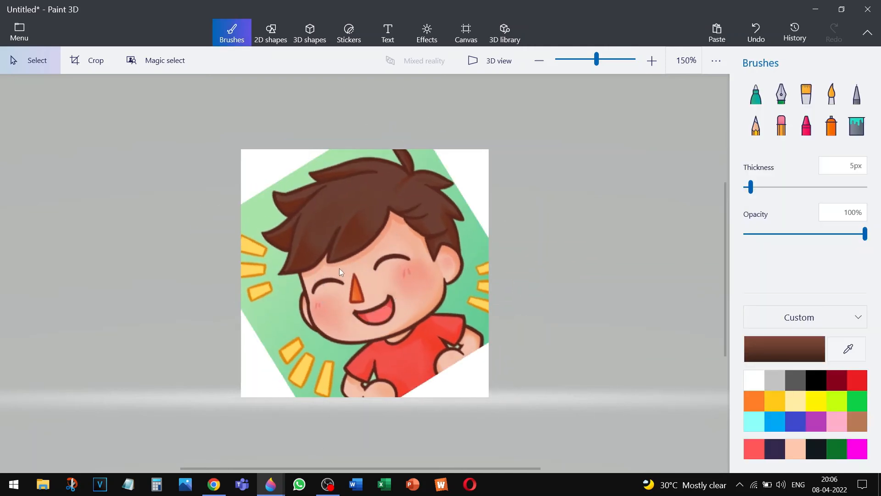
drag(345, 269, 367, 305)
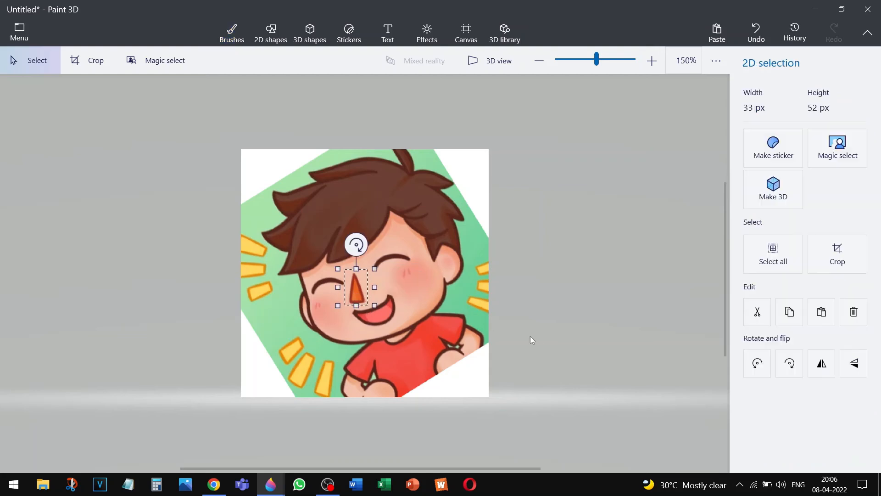
click(326, 486)
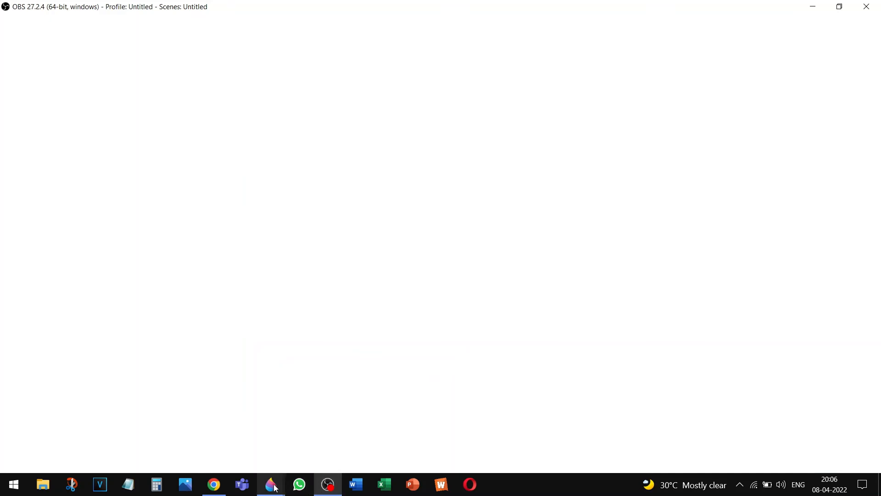
Paste the orange cartoon nose just below the HITSHO avatar's sunglasses, tilted slightly counter-clockwise
click(272, 485)
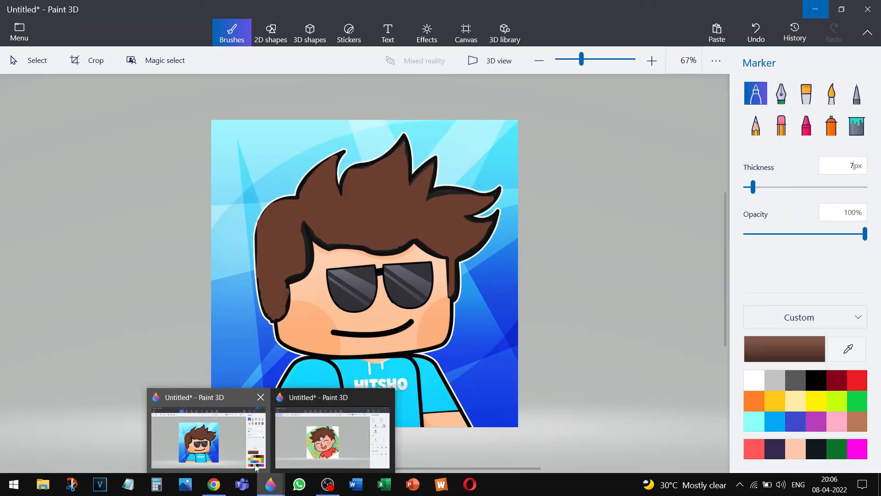
click(255, 467)
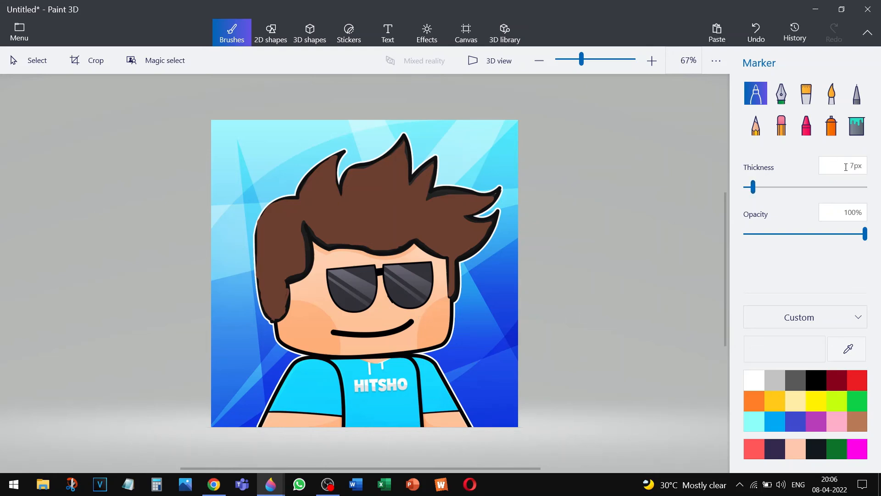
key(ctrl+v)
drag(365, 275, 381, 313)
drag(384, 270, 373, 269)
click(562, 315)
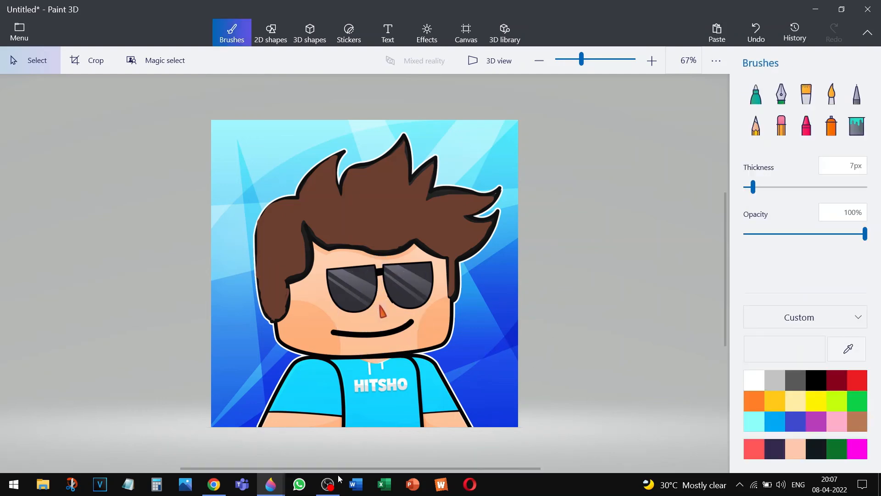
click(328, 484)
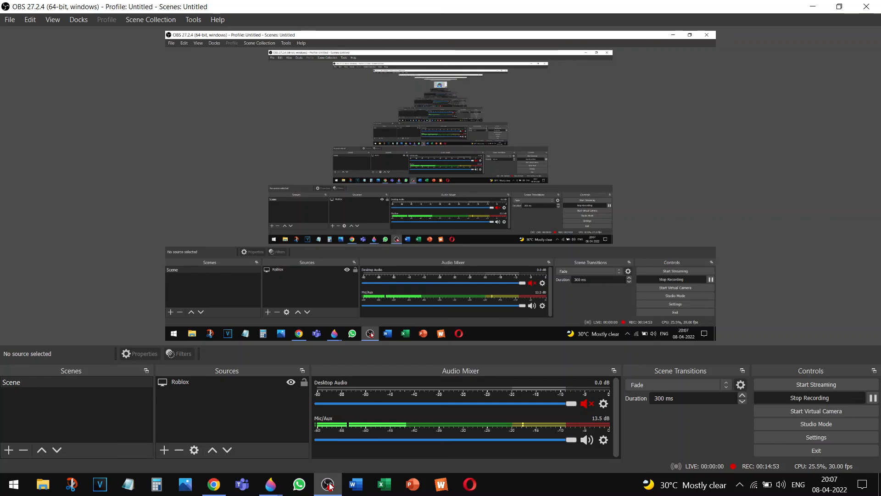
Undo the cartoon boy picture's rotation, select and copy its open mouth, then return to the avatar window
click(271, 484)
click(309, 454)
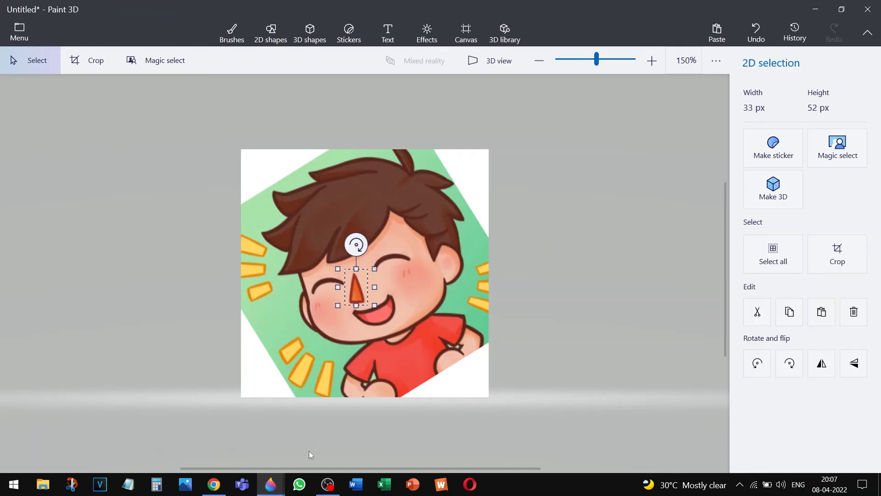
drag(356, 360, 323, 320)
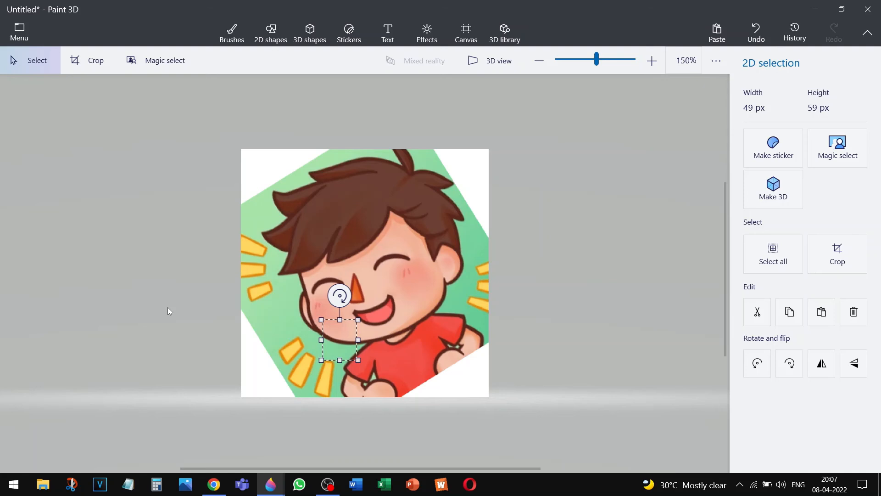
key(ctrl+z)
key(ctrl+z)
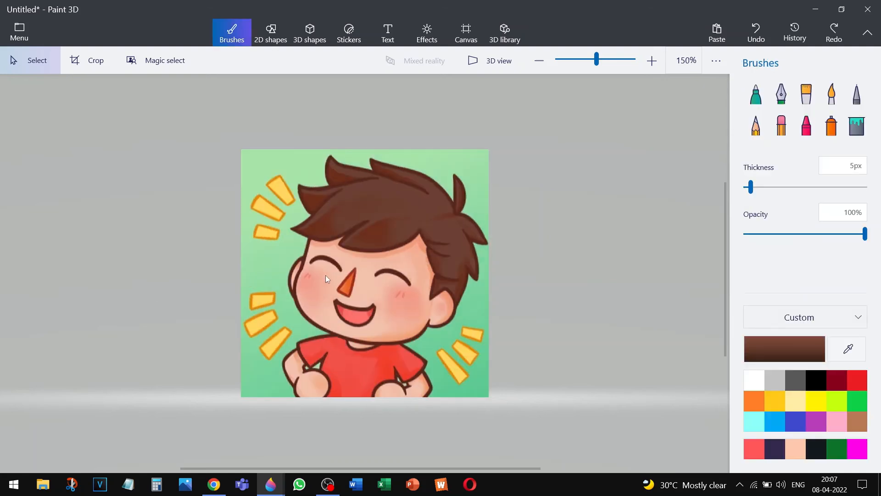
mouse_move(329, 294)
mouse_down()
mouse_move(377, 313)
mouse_move(379, 328)
mouse_up()
click(522, 339)
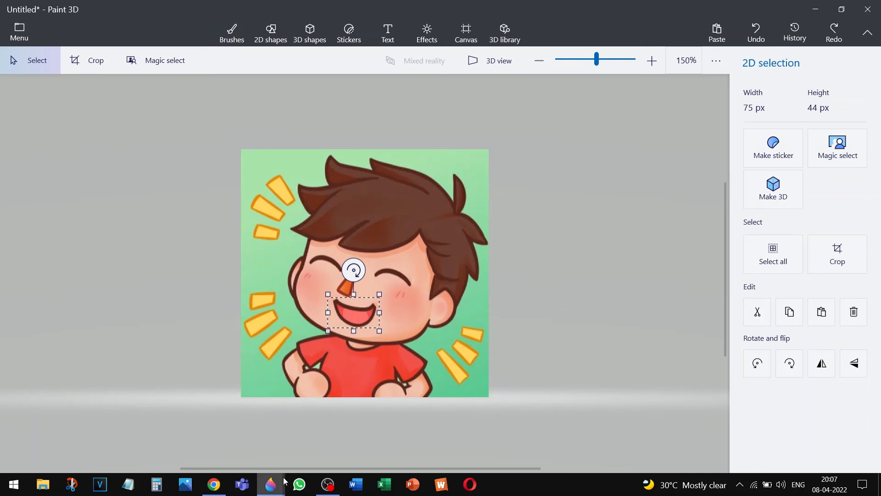
mouse_move(283, 481)
click(261, 459)
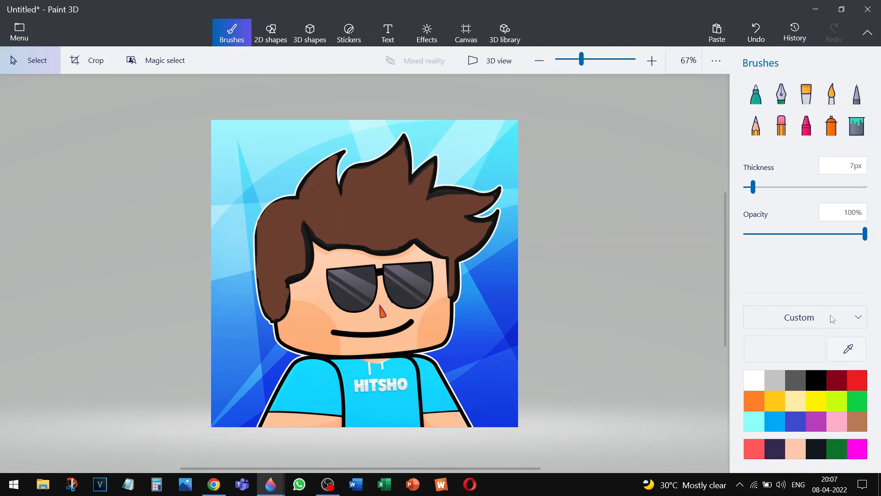
Paint over the avatar's old thin smile with the face's skin tone using Fill
click(856, 125)
click(848, 349)
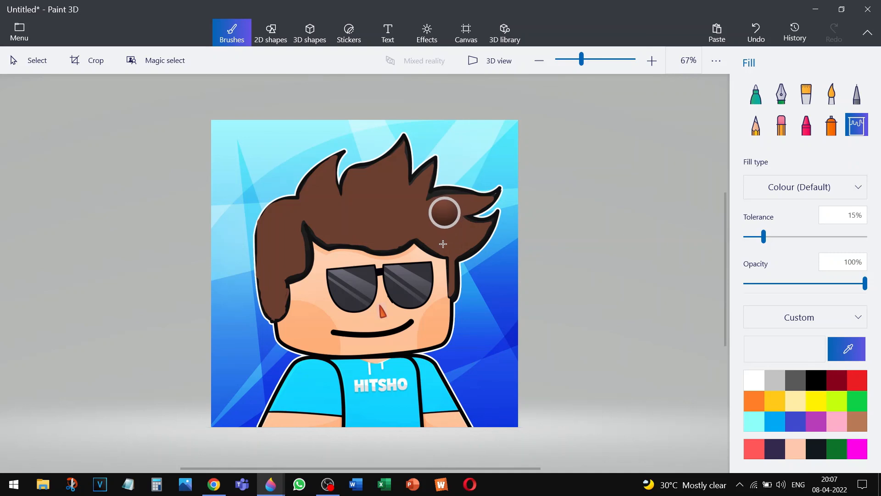
click(441, 280)
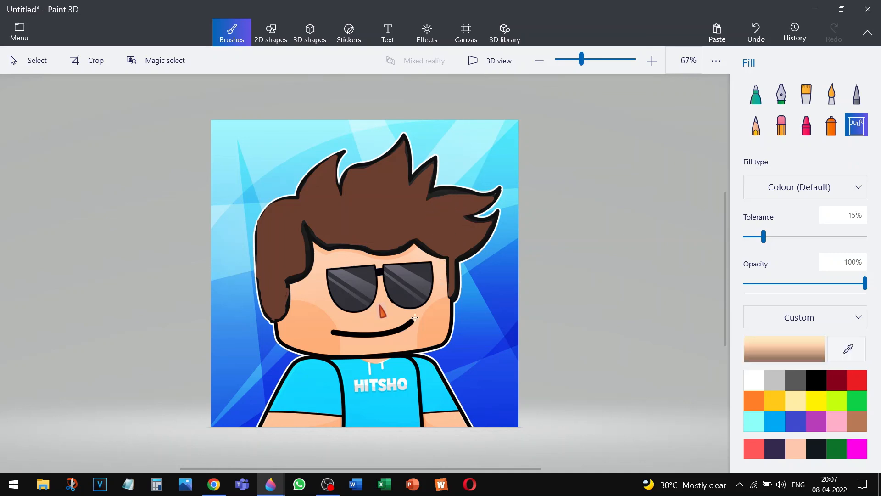
click(407, 324)
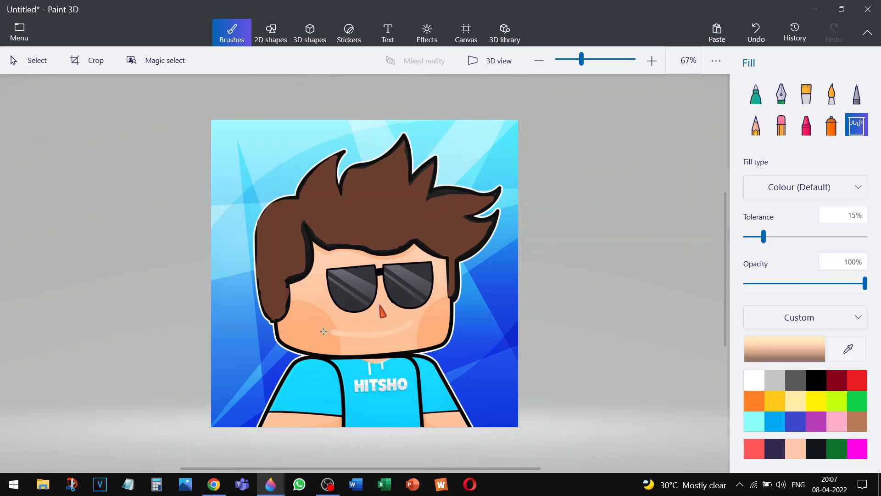
click(320, 332)
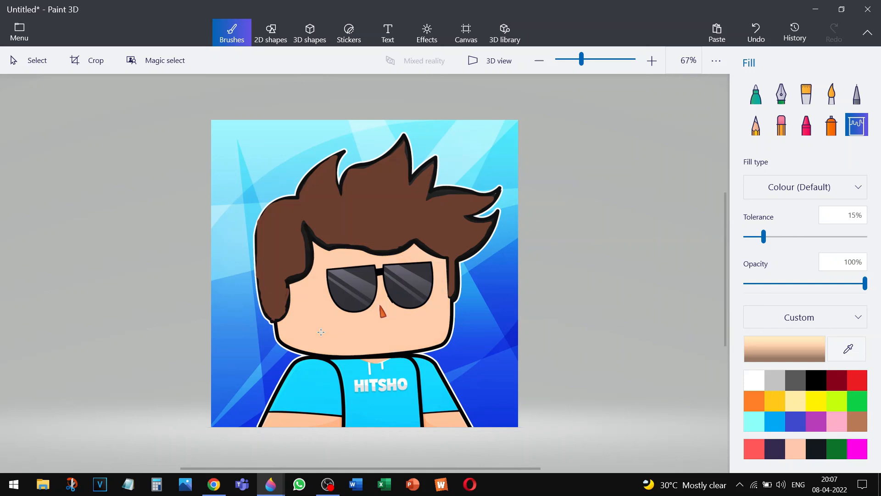
Paste the open cartoon mouth below the nose, tilted and slightly enlarged
key(ctrl+v)
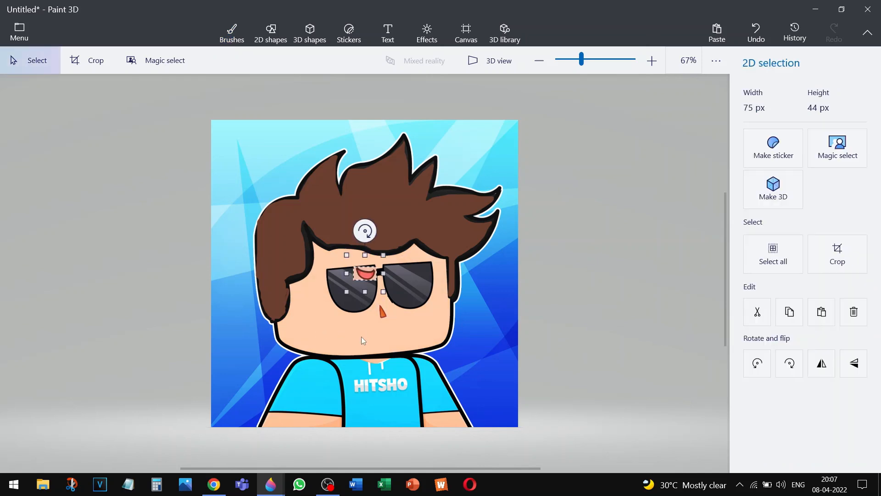
drag(365, 278, 394, 328)
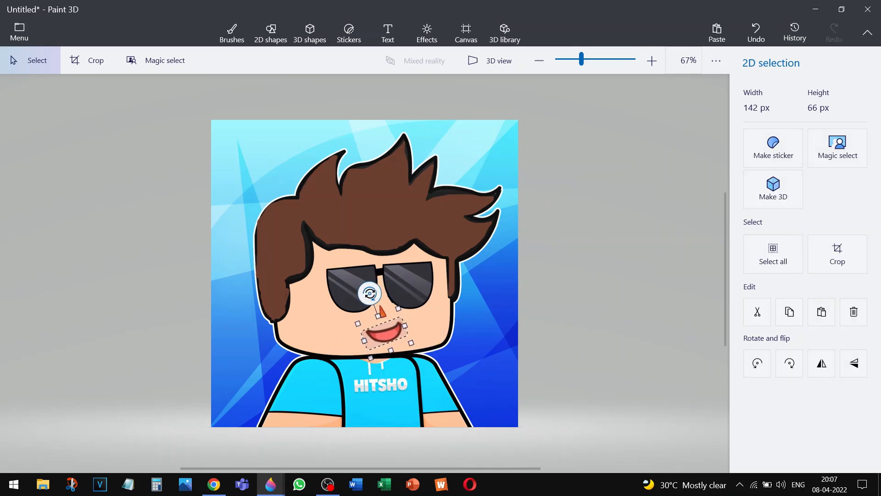
drag(370, 293, 371, 293)
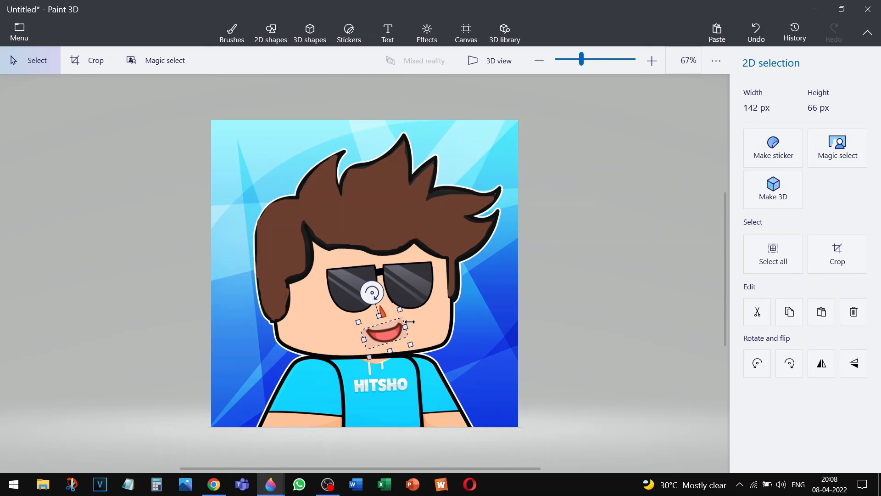
drag(410, 344, 414, 346)
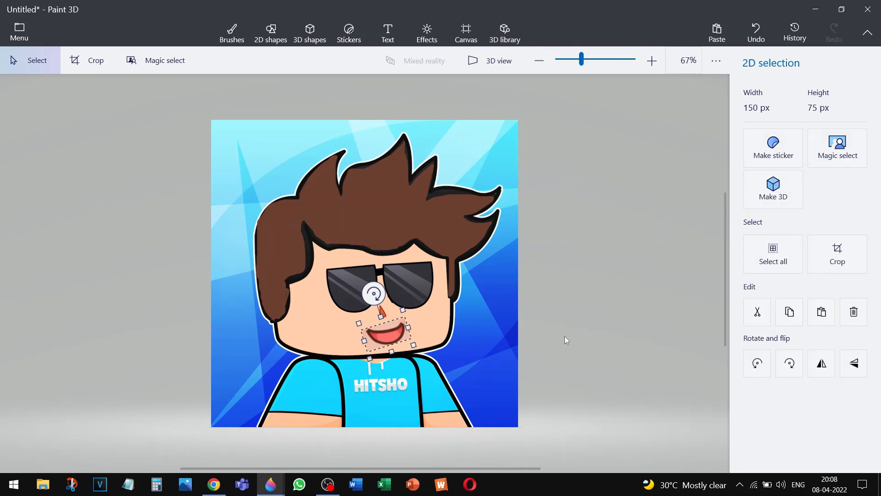
click(565, 339)
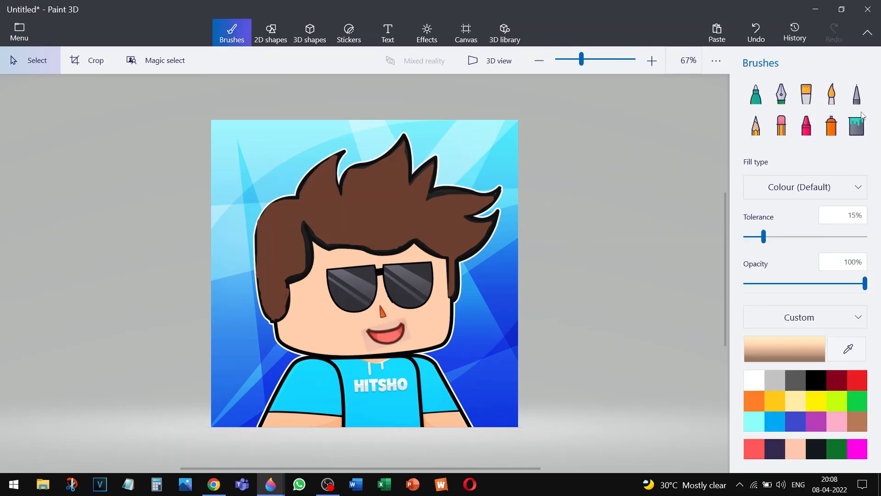
Fill the light patch around the pasted mouth with skin colour
click(856, 125)
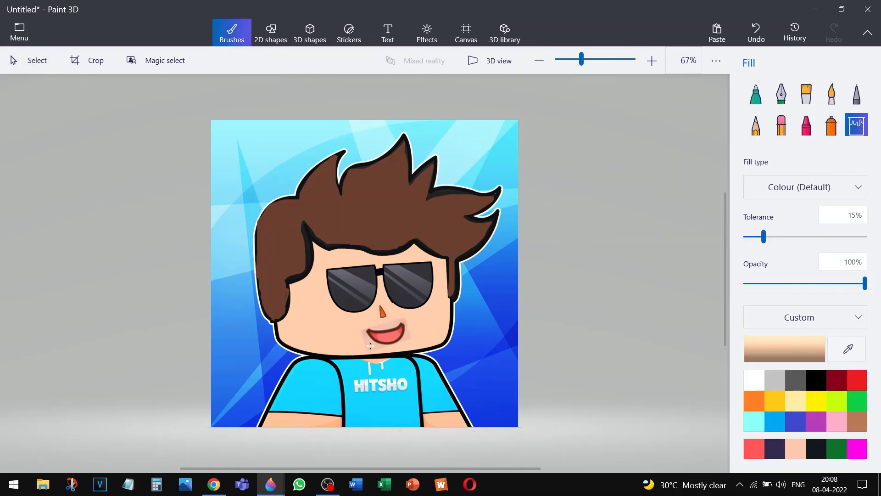
click(370, 344)
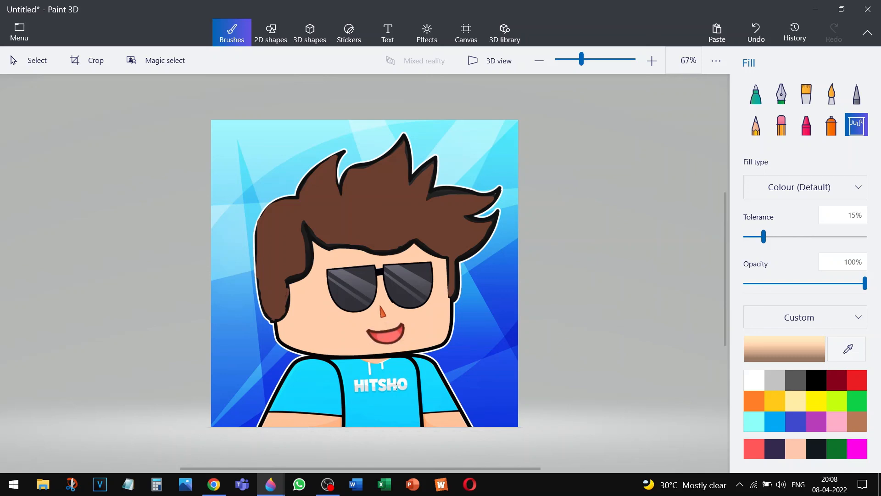
click(757, 95)
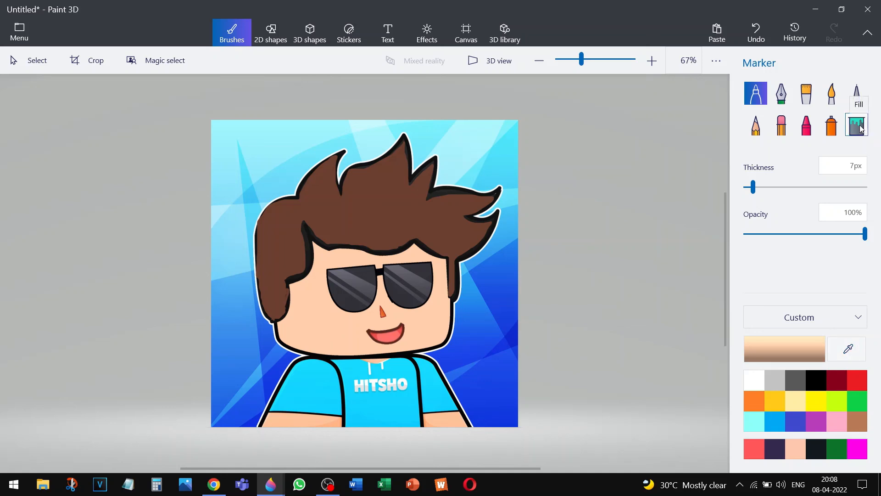
Pick the shirt's cyan colour and delete the HITSHO lettering with a rectangle selection
click(845, 351)
click(410, 371)
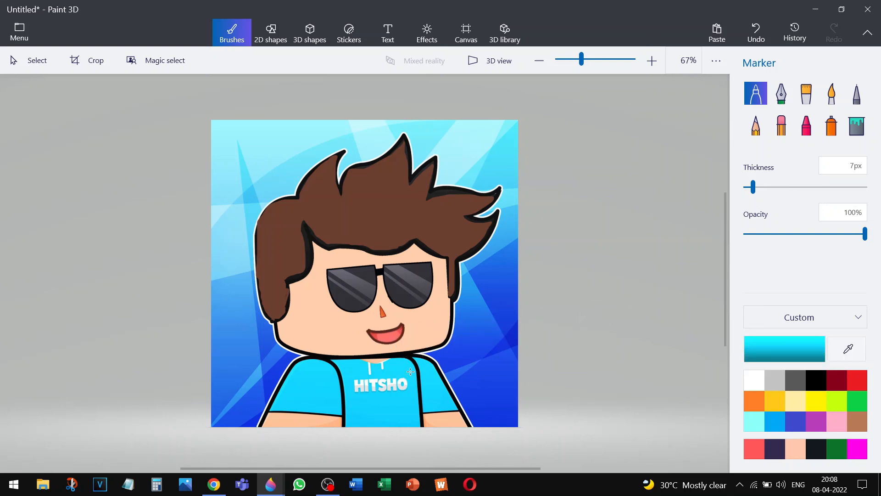
click(856, 133)
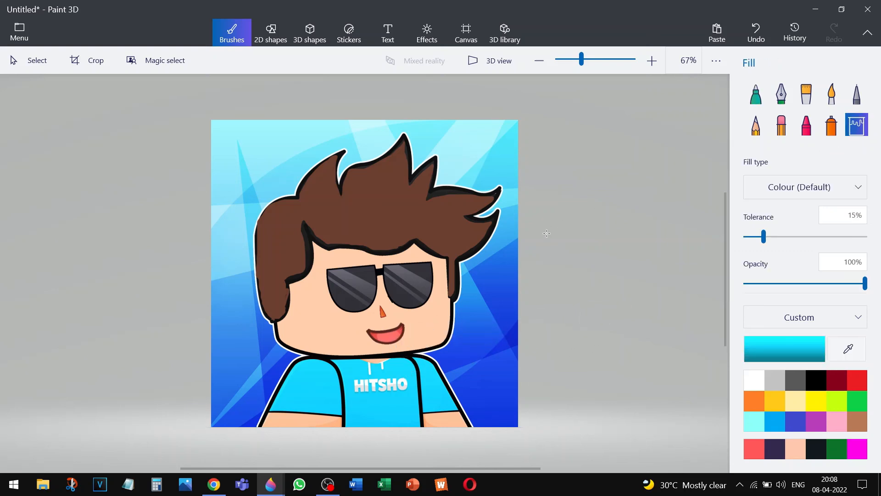
click(405, 380)
key(ctrl+z)
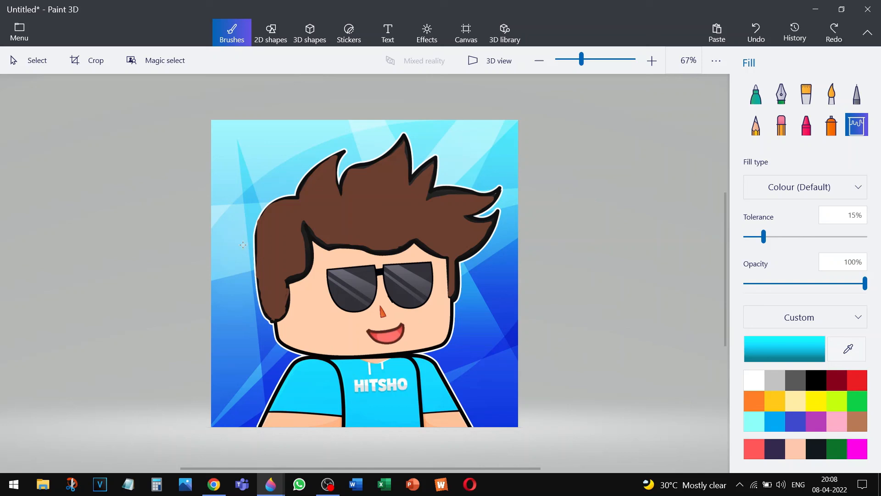
click(36, 64)
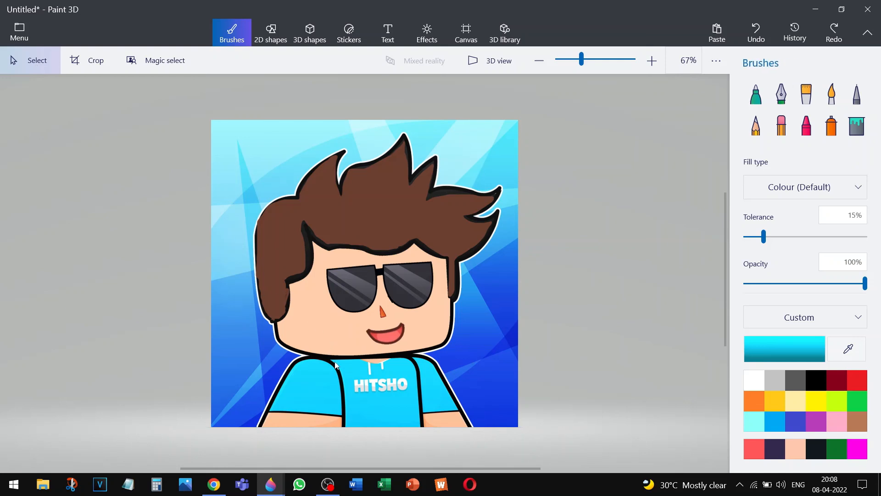
drag(350, 374, 414, 399)
key(Delete)
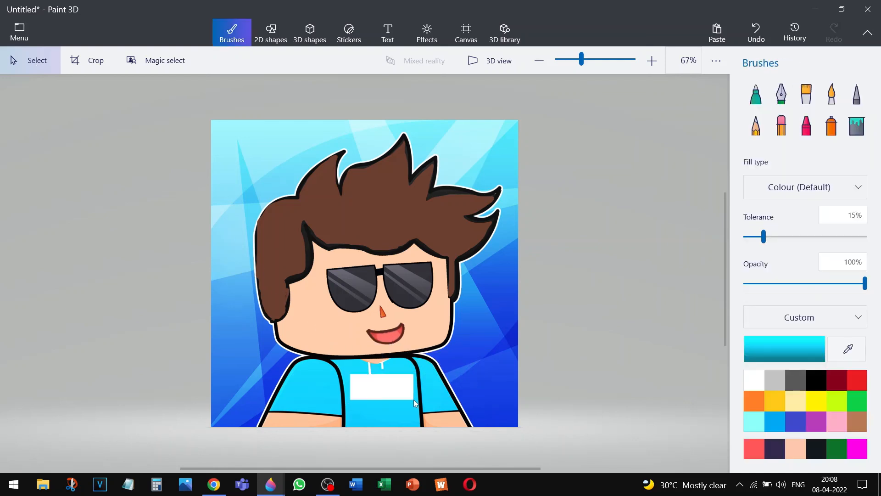
Seal and fill the blank white patch with shirt cyan, then open the file menu's Open page
click(856, 120)
click(753, 97)
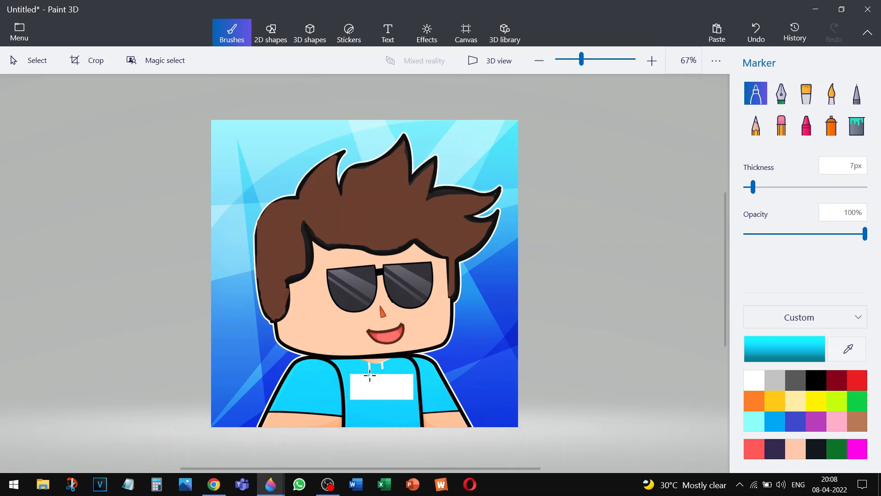
drag(370, 376, 367, 376)
click(852, 129)
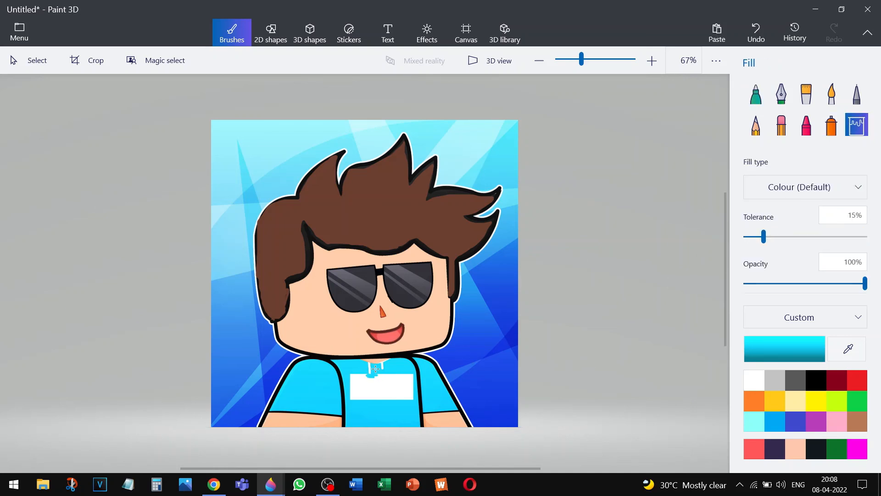
click(388, 387)
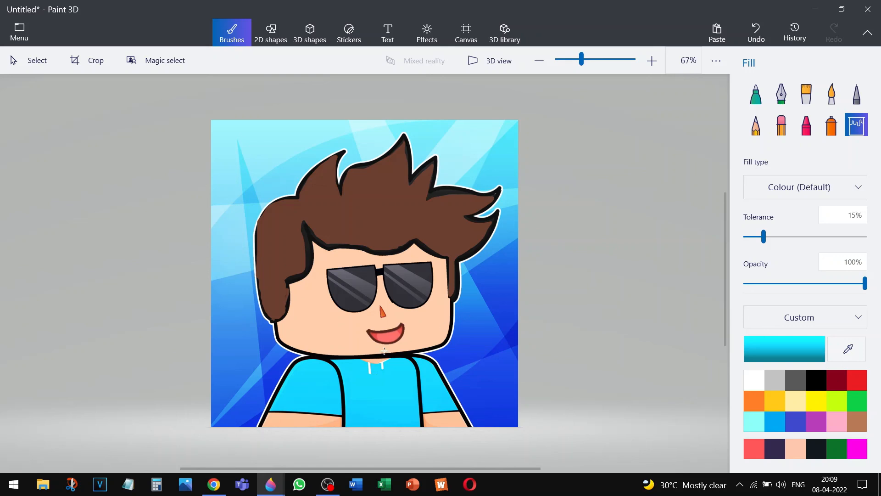
click(19, 32)
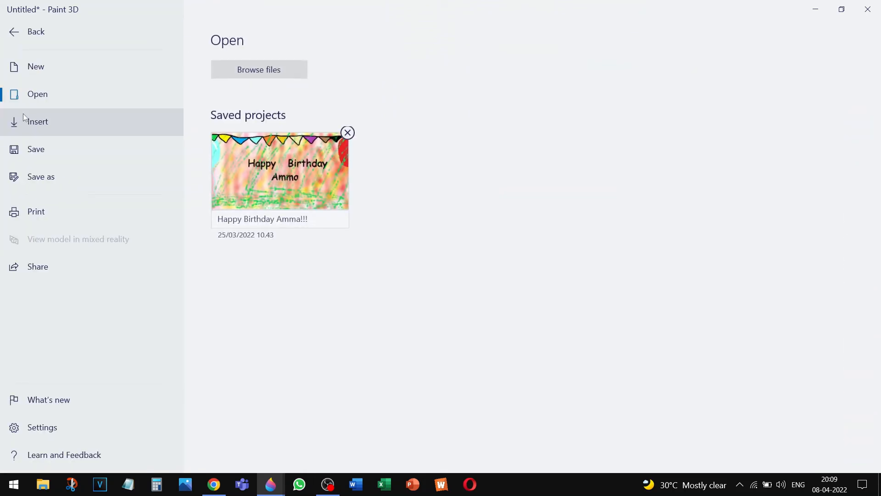